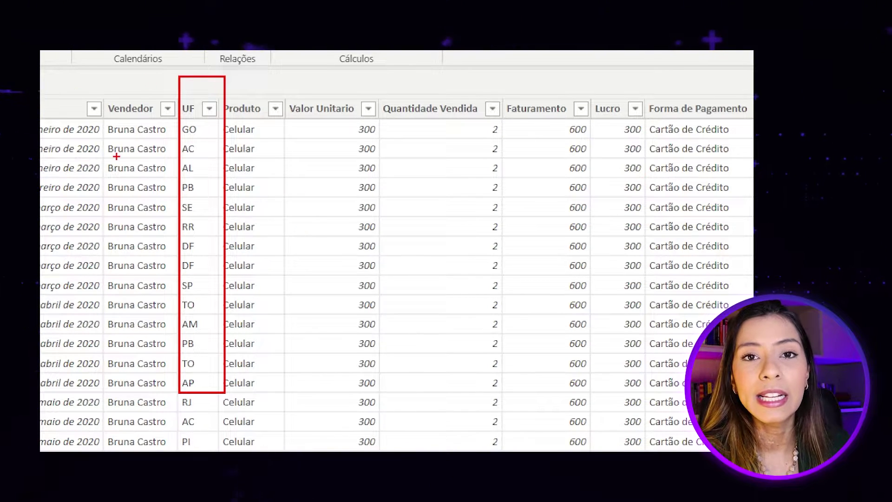
Step: Compare the columns of the fVendas and dEstados tables, and return to the LOOKUPVALUE report page
left_click_drag(375, 95, 526, 381)
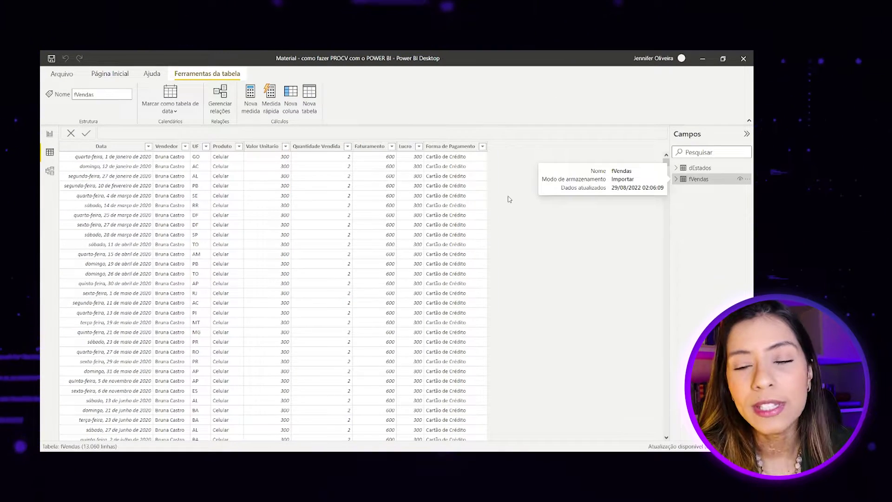
left_click(699, 169)
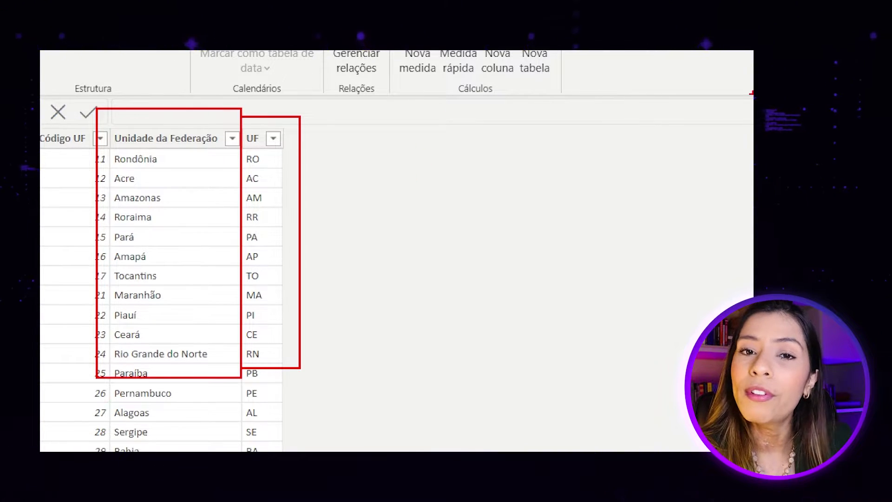
left_click(693, 182)
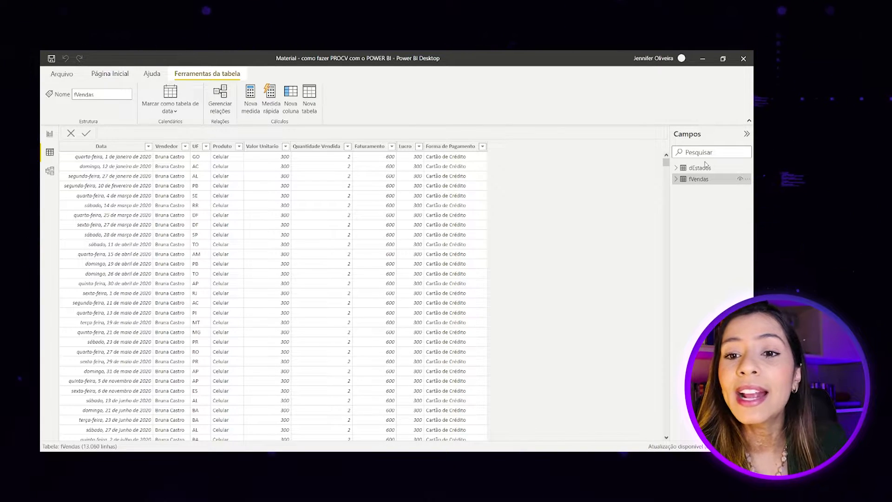
left_click(701, 170)
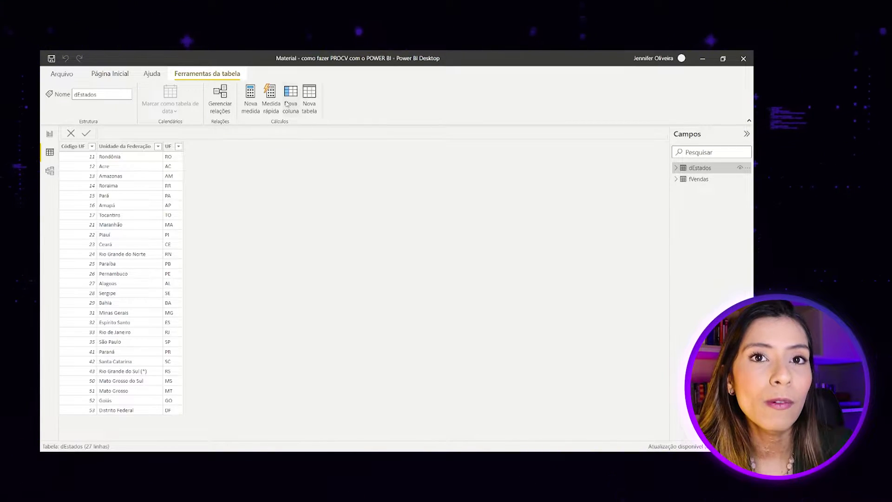
left_click(50, 134)
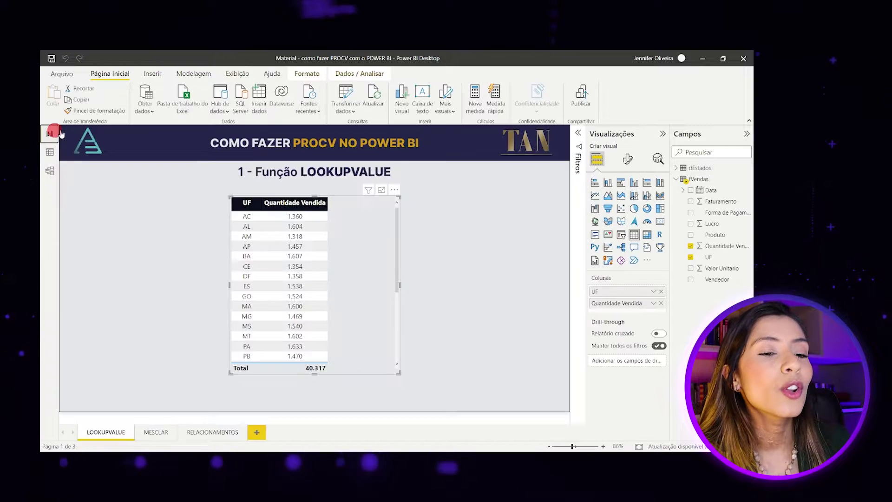
left_click(450, 209)
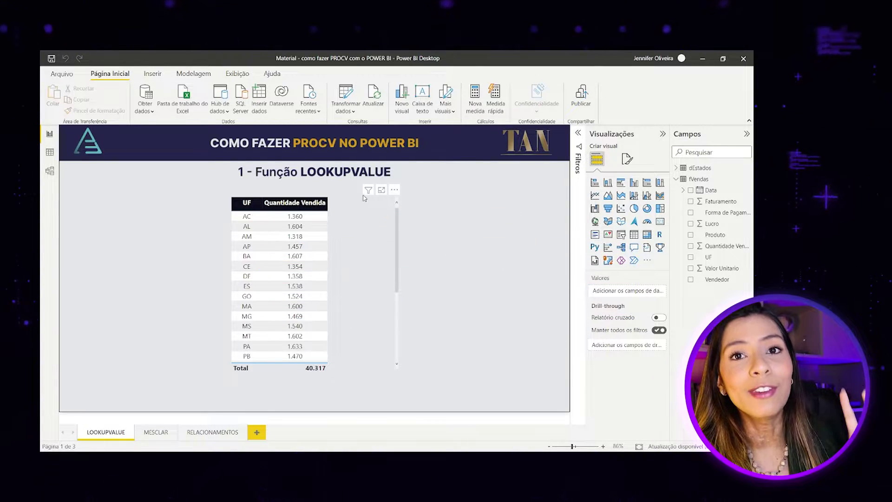
Step: Try adding the Unidade da Federação field from dEstados to the UF and Quantidade Vendida table visual, and remove it
mouse_move(368, 191)
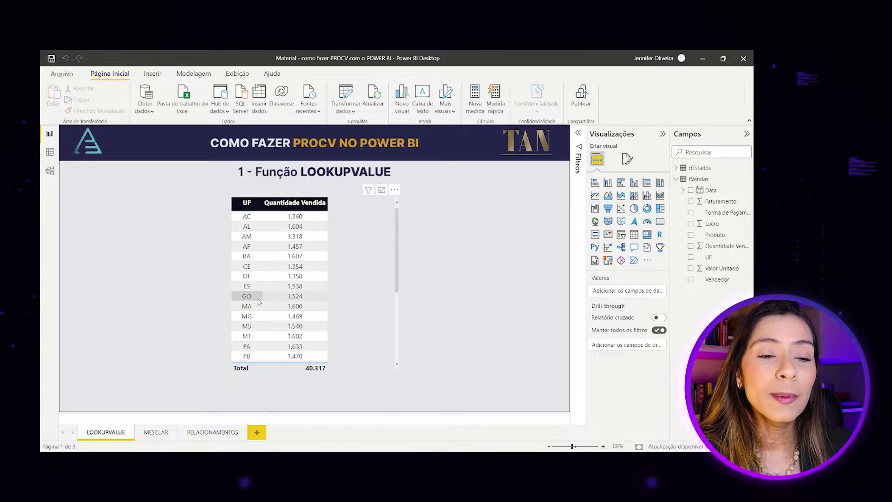
left_click(676, 167)
left_click_drag(727, 200, 359, 269)
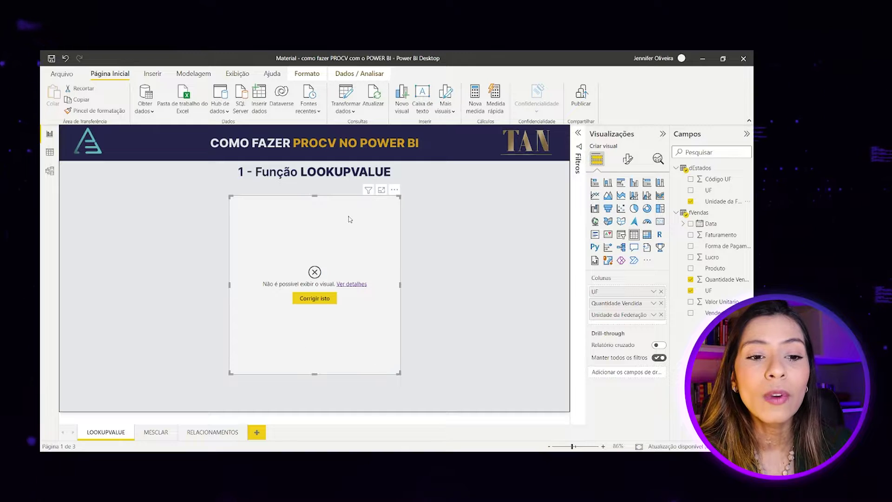
left_click(344, 285)
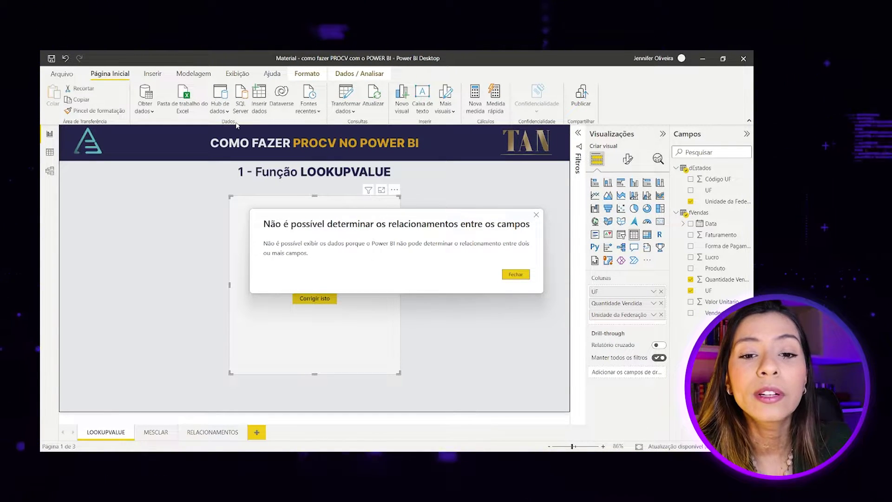
left_click(536, 217)
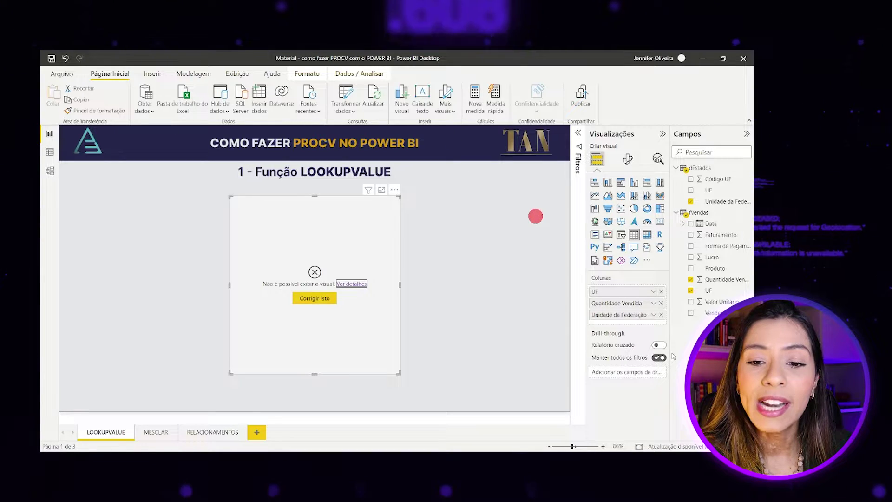
left_click(661, 315)
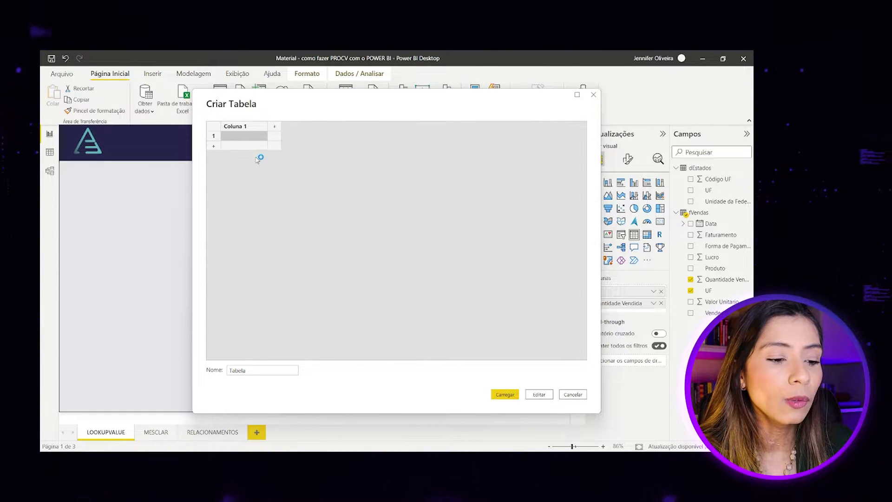
Step: Create an empty table named Medidas and load it into the model
left_click_drag(204, 115, 281, 170)
left_click_drag(274, 125, 229, 170)
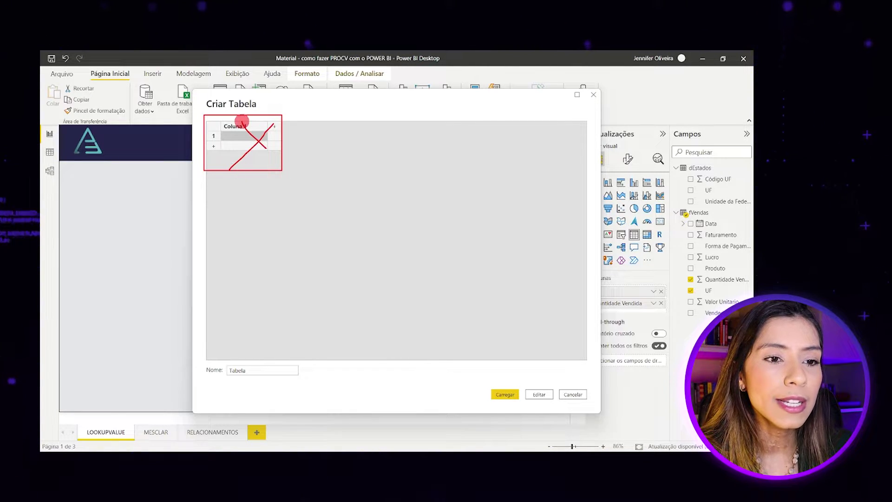
left_click_drag(196, 353, 311, 390)
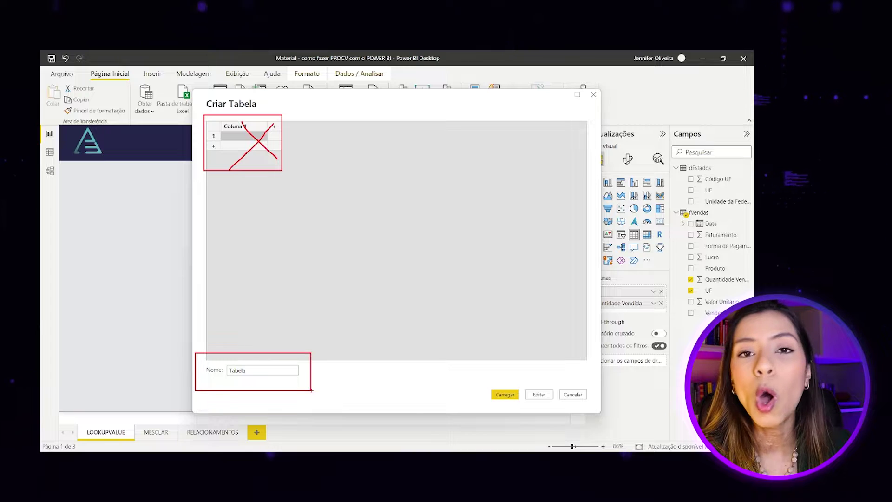
left_click(264, 370)
type("Medidas")
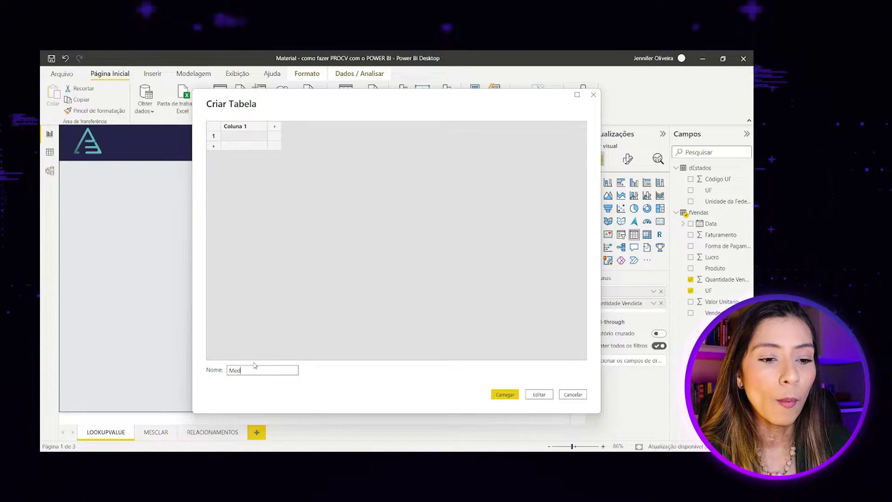
left_click(504, 394)
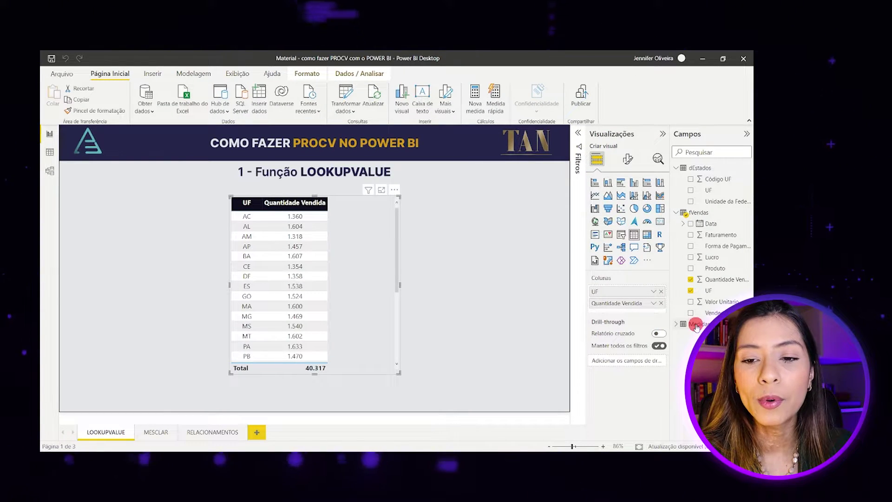
Step: Create a new measure named NomeEstado in the Medidas table, with its formula text enlarged
left_click(698, 323)
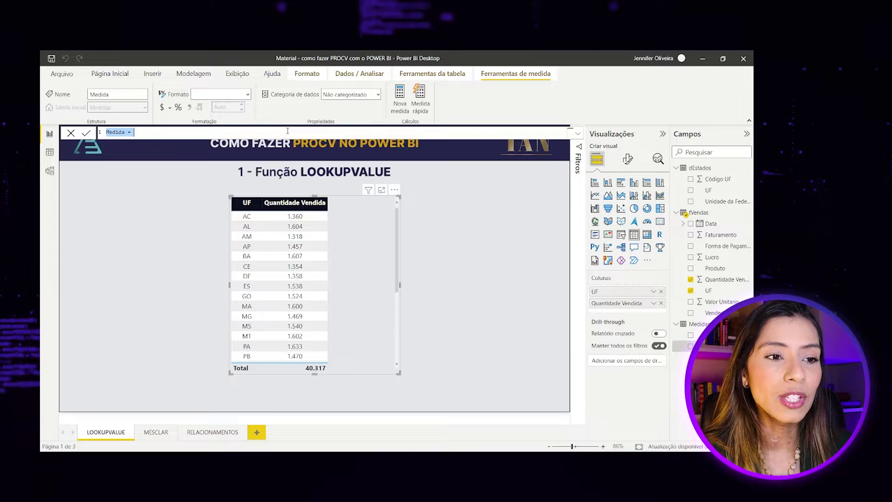
scroll(288, 131, "up", 3)
scroll(287, 131, "up", 2)
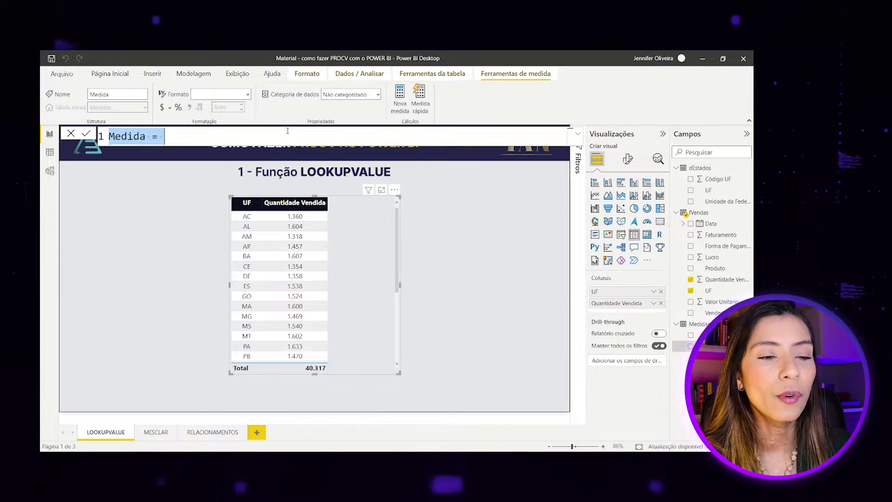
scroll(287, 131, "up", 2)
double_click(116, 139)
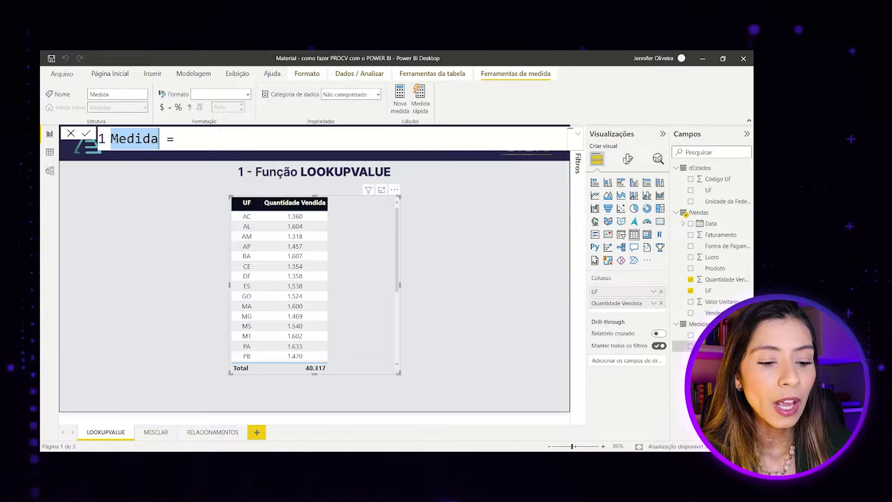
type("NomeEstado")
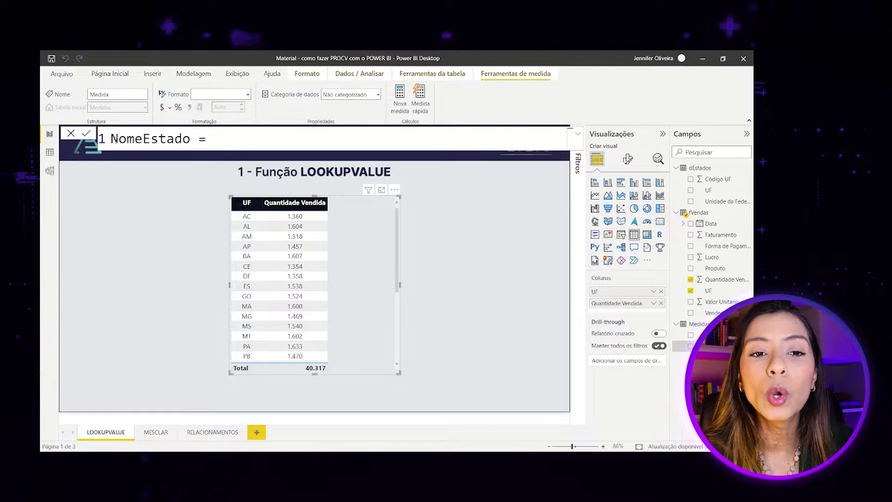
left_click(230, 146)
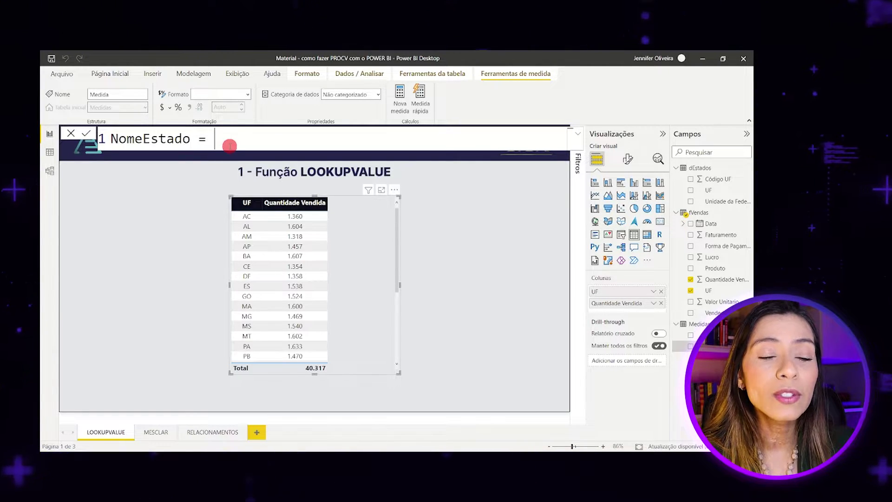
Step: Start the NomeEstado formula with LOOKUPVALUE, using dEstados[Unidade da Federação] as the result column
type("LOOKUP")
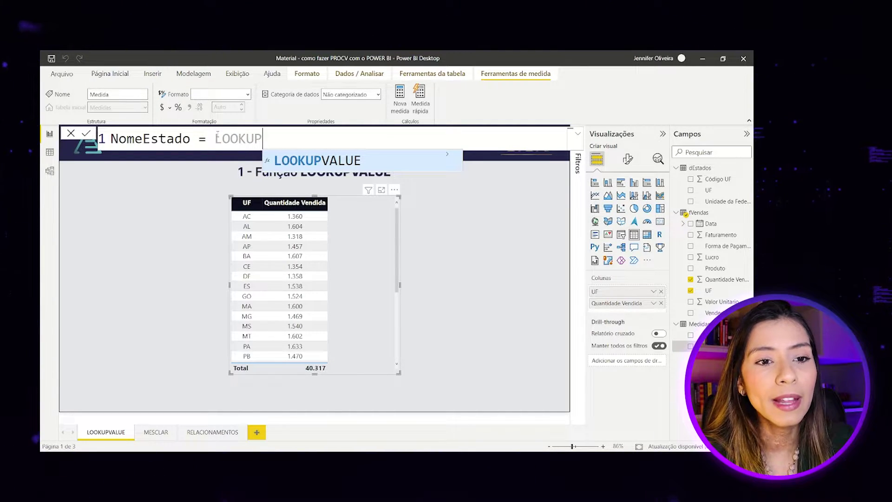
left_click(328, 160)
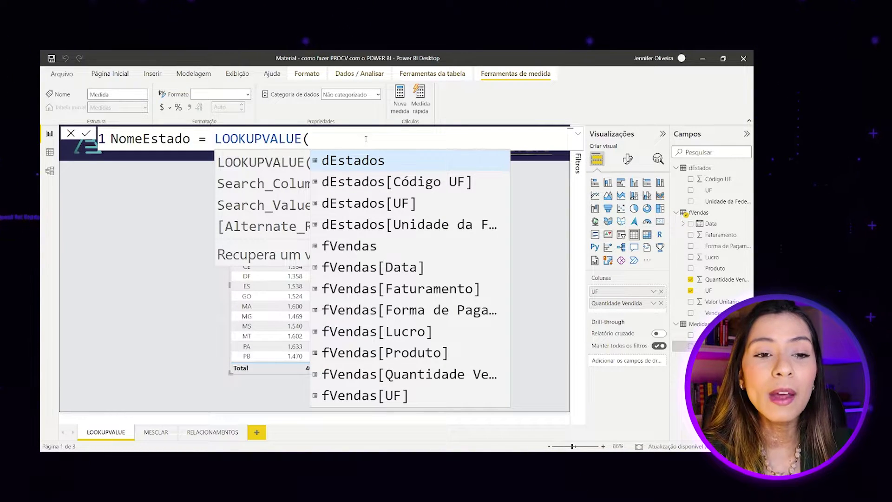
left_click(320, 138)
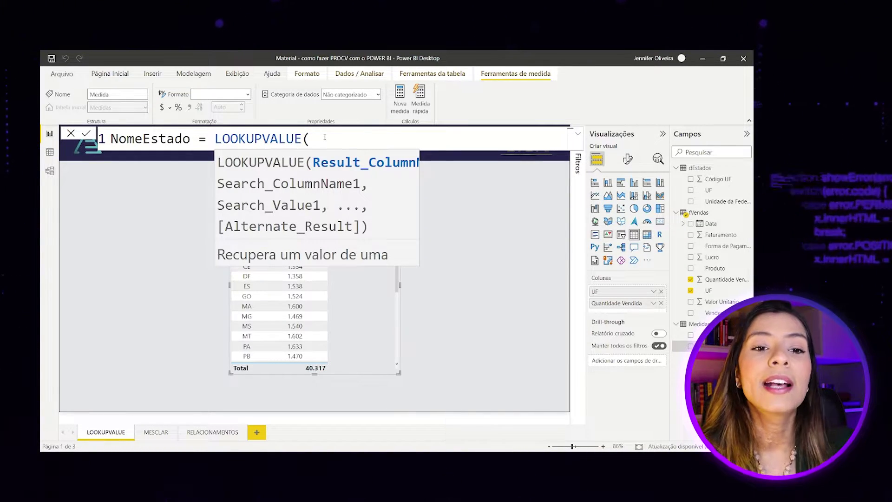
scroll(339, 139, "down", 5)
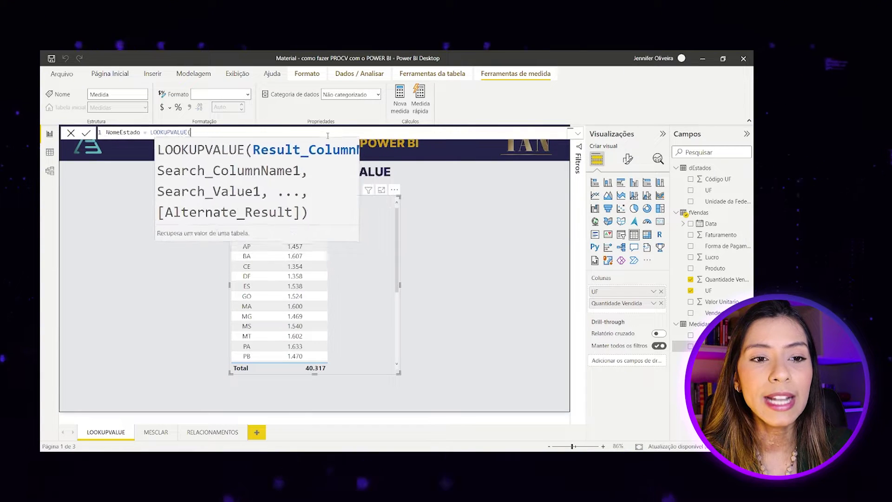
scroll(242, 131, "up", 5)
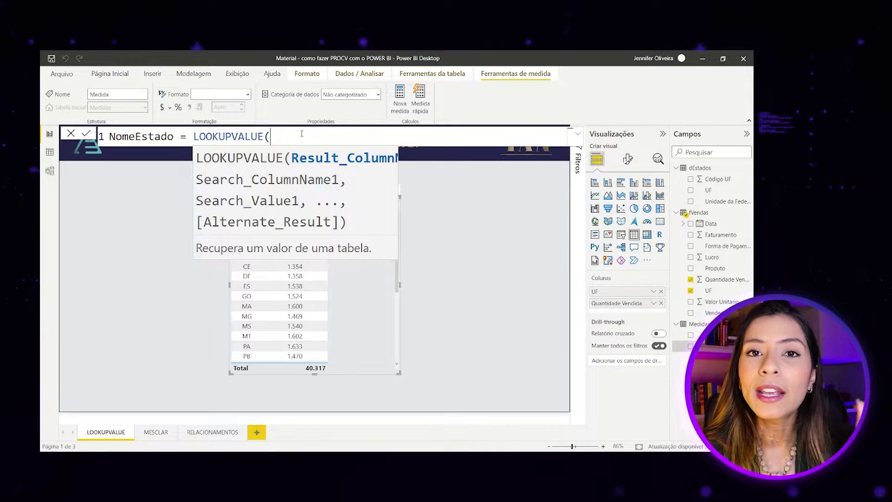
type("UNIDA")
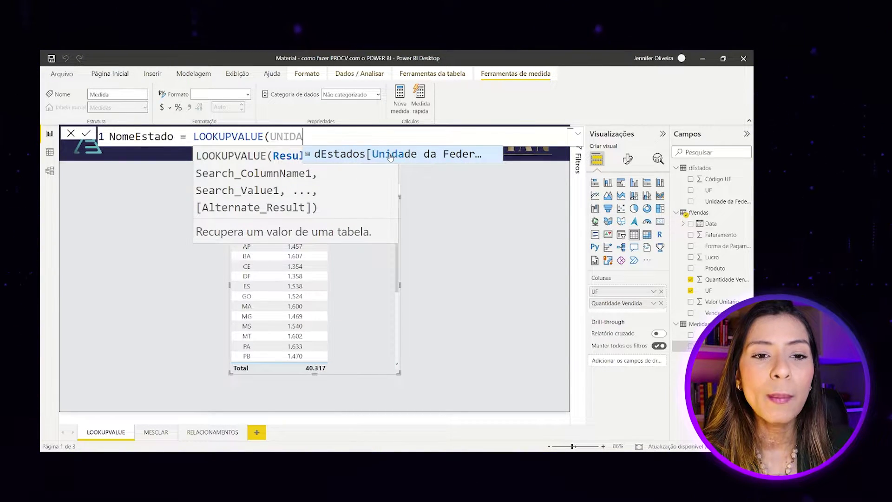
left_click(437, 156)
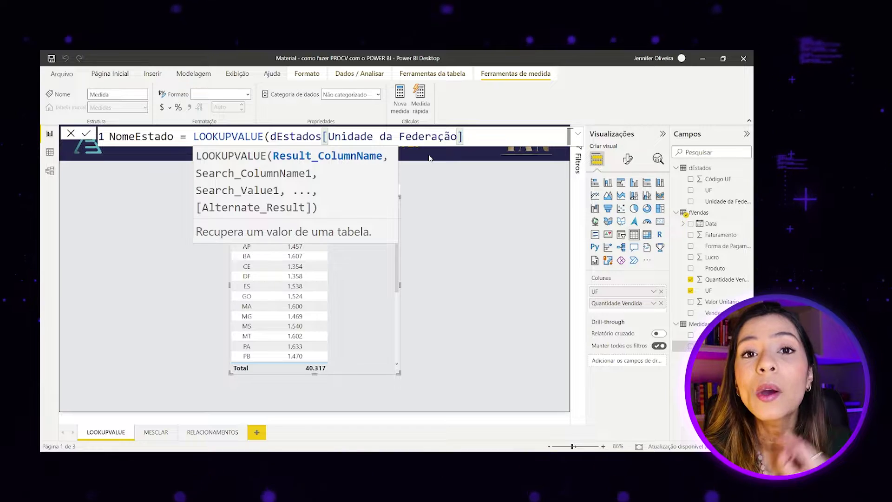
Step: Add dEstados[UF] as the search column of the LOOKUPVALUE formula, ready for the search value
type(",")
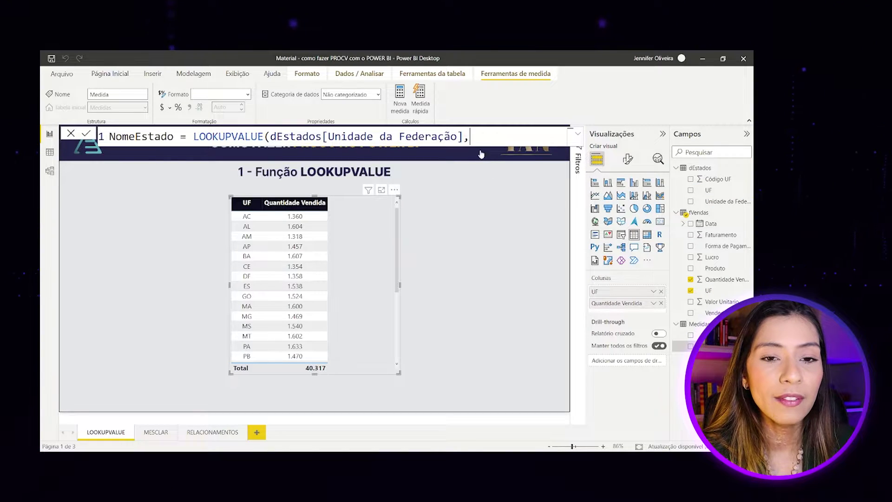
type("UF")
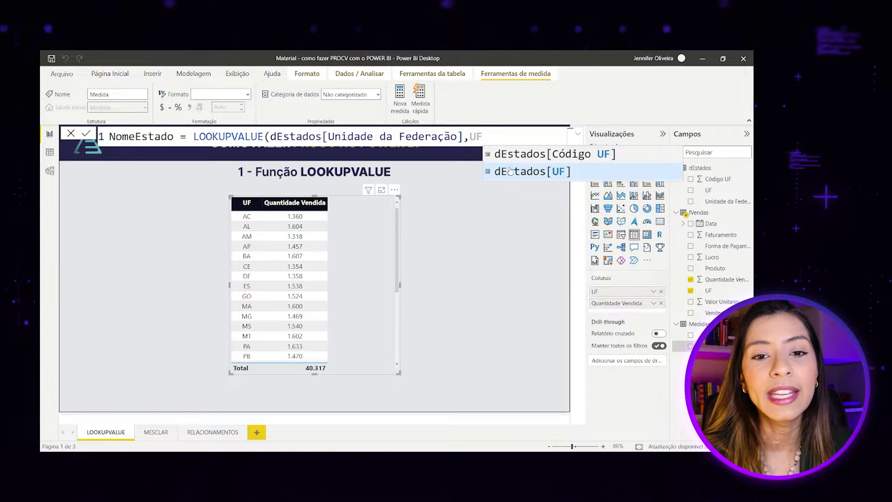
left_click(529, 172)
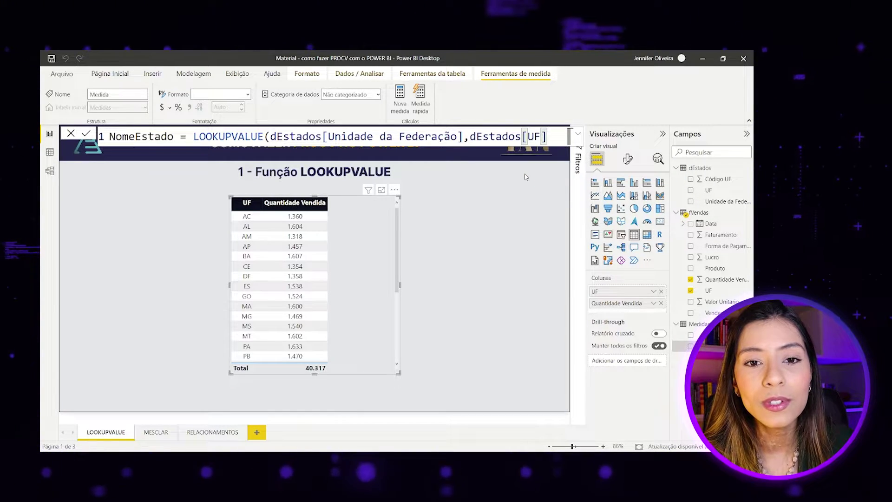
type(",")
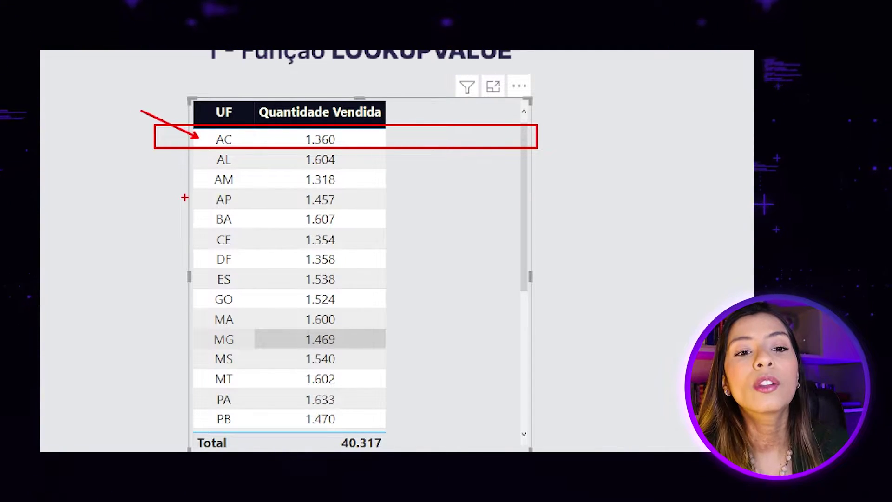
Step: Try to reference the UF column directly as the search value in the LOOKUPVALUE formula
left_click_drag(484, 130, 513, 79)
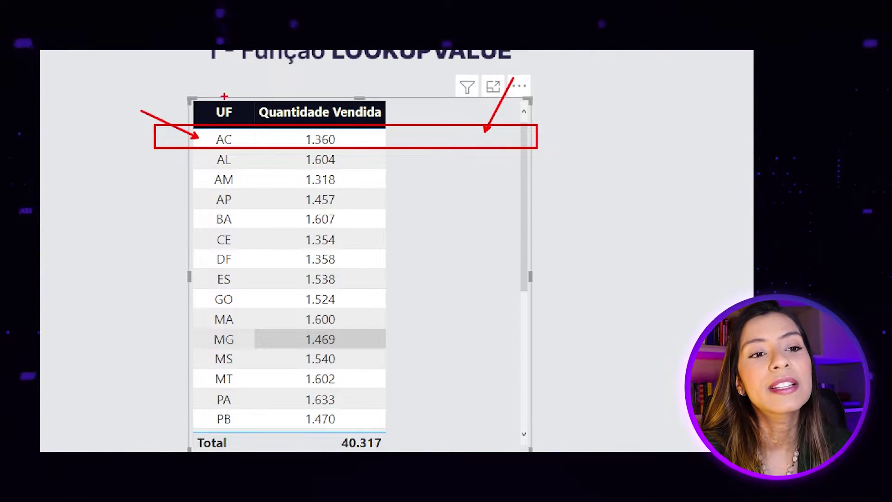
mouse_move(179, 89)
left_mouse_down()
mouse_move(253, 138)
mouse_move(248, 131)
left_mouse_up()
key("Escape")
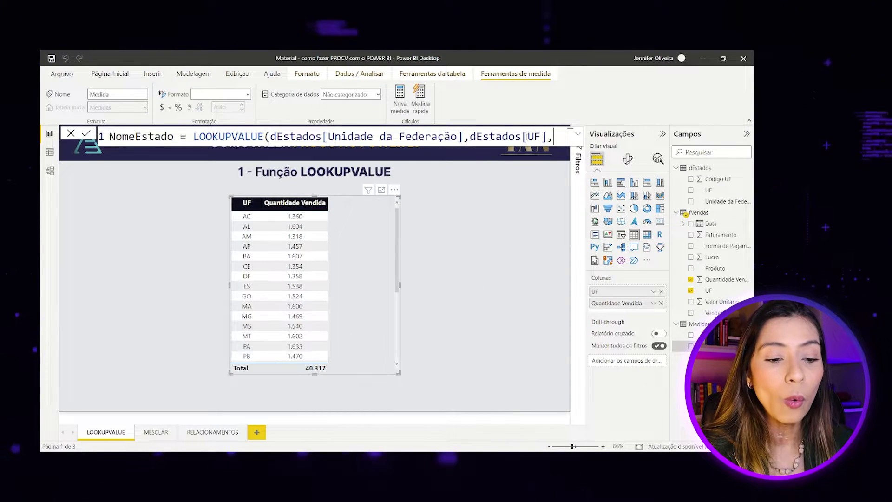
type("UF")
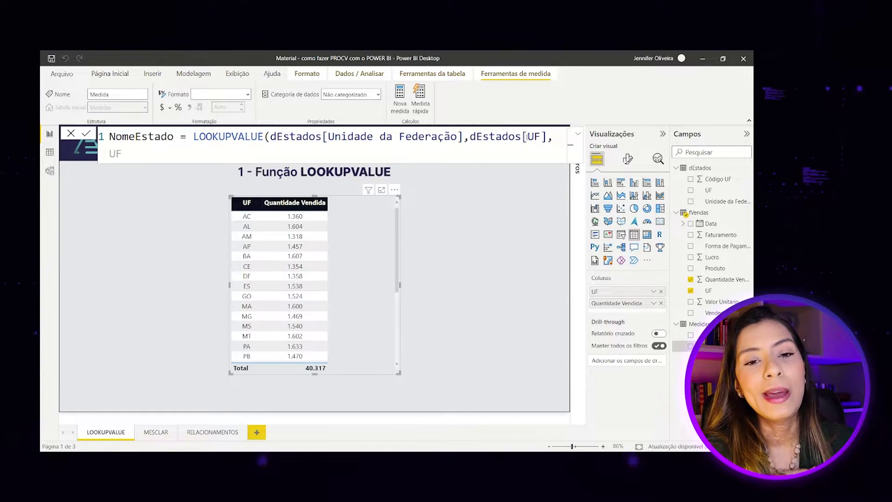
key("BackSpace")
key("BackSpace")
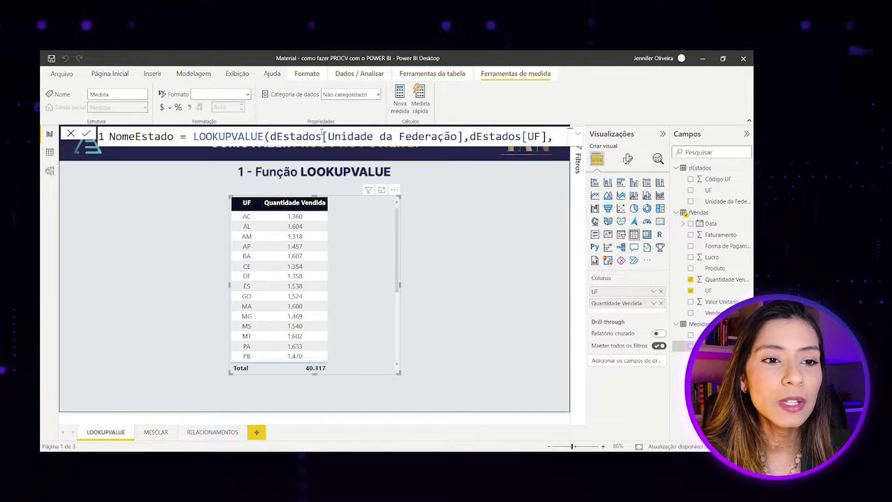
Step: Split the LOOKUPVALUE formula over several lines, with each argument indented on its own line and an empty line for the search value
left_click(271, 136)
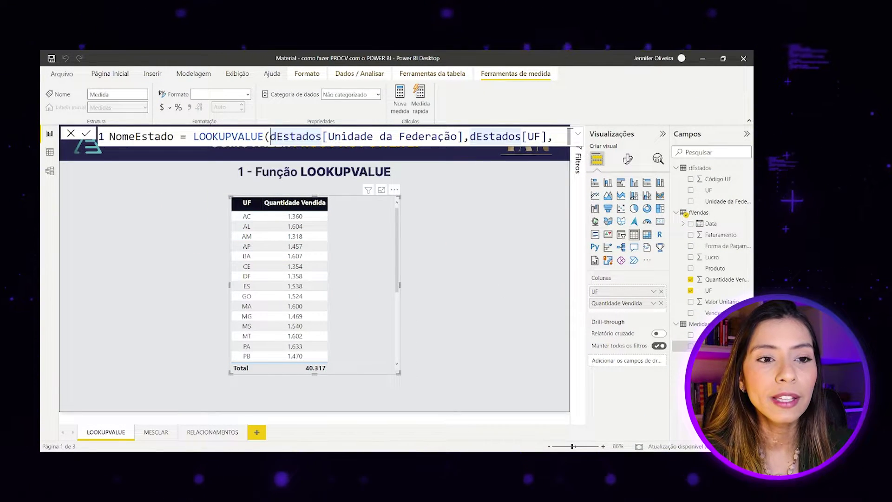
key("shift+Return")
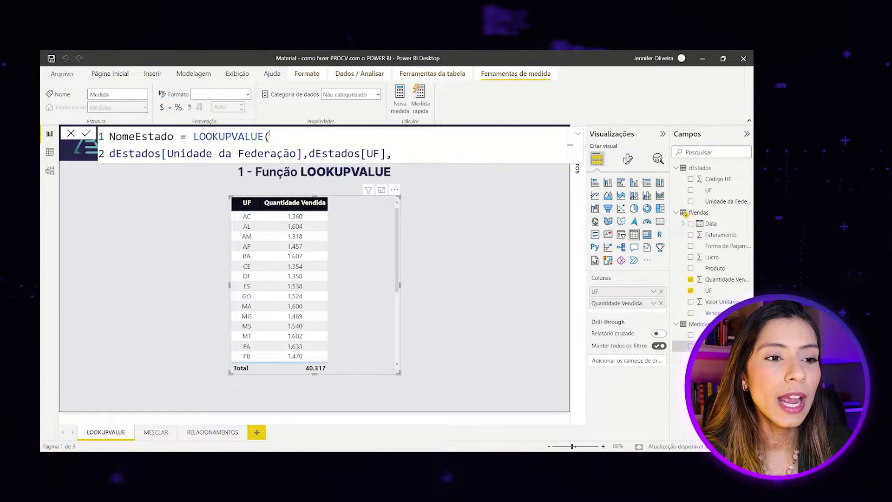
key("Tab")
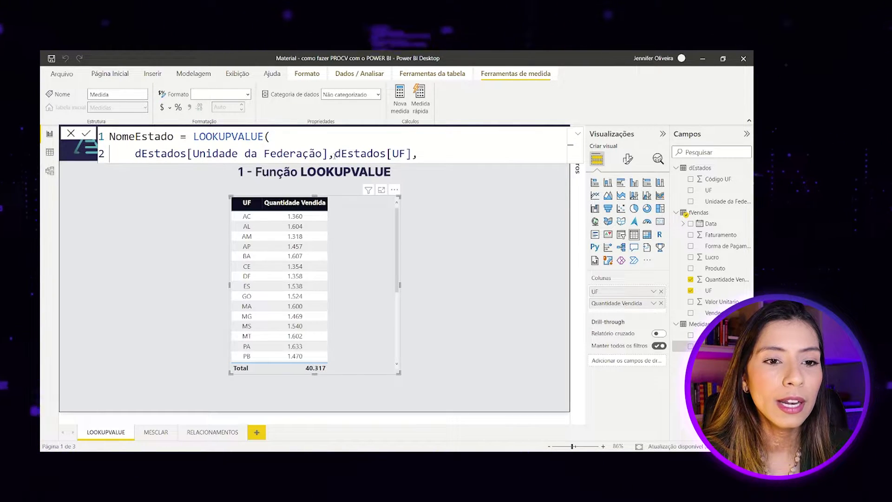
left_click(335, 154)
key("shift+Return")
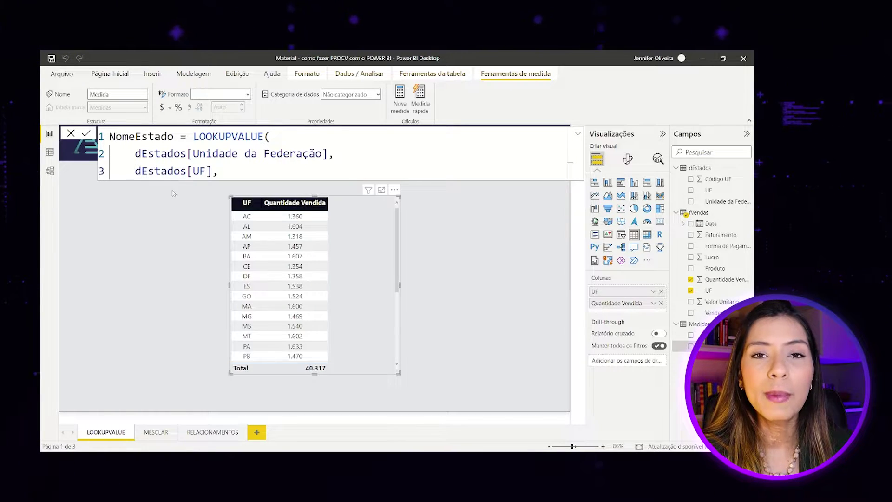
left_click(226, 171)
key("shift+Return")
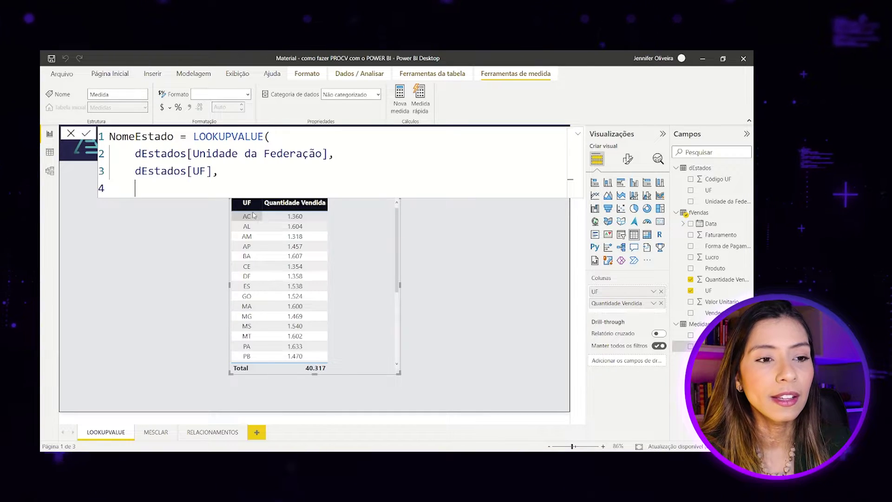
Step: Enter SELECTEDVALUE(fVendas[UF]) as the search value and close the LOOKUPVALUE formula
type("SELECTED")
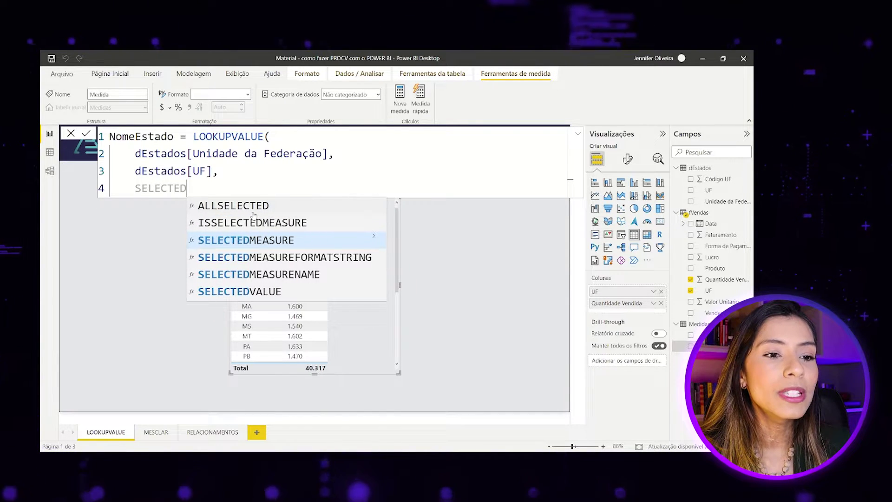
type("VA")
key("Tab")
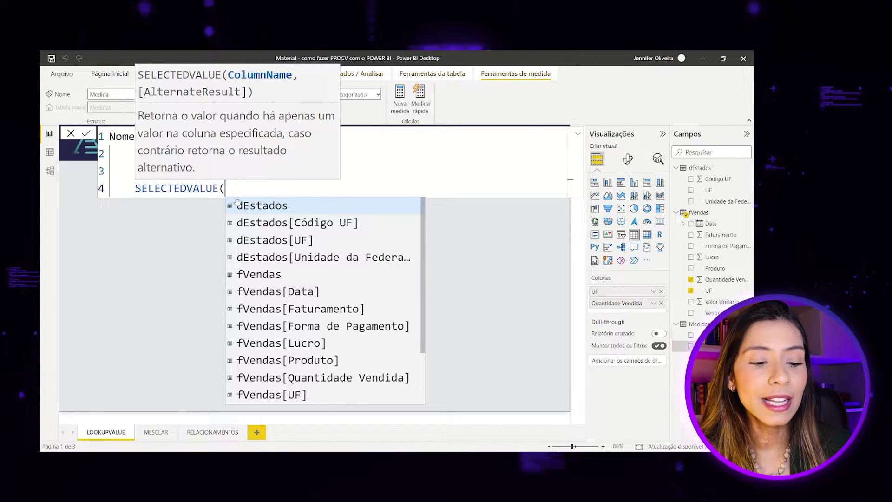
type("UF")
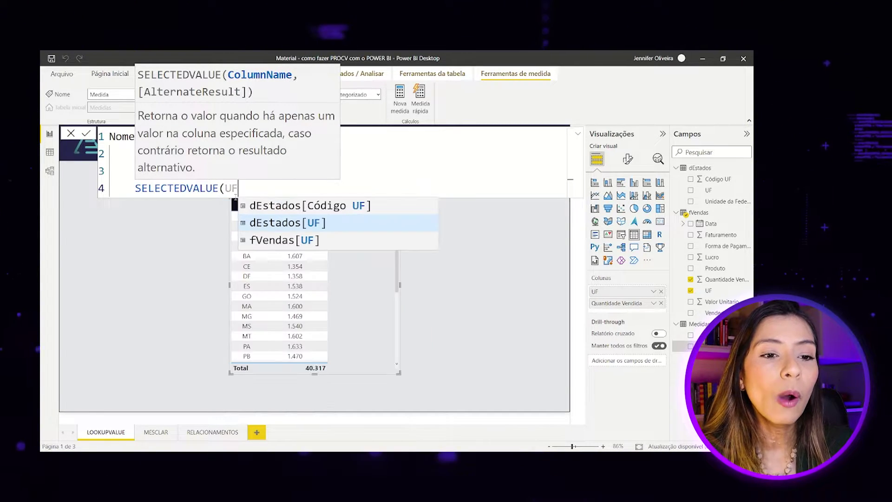
left_click(284, 240)
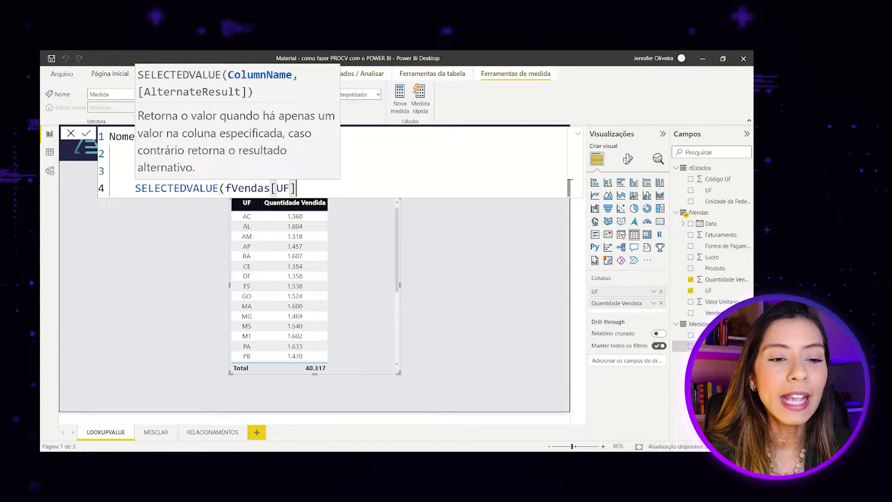
type(")")
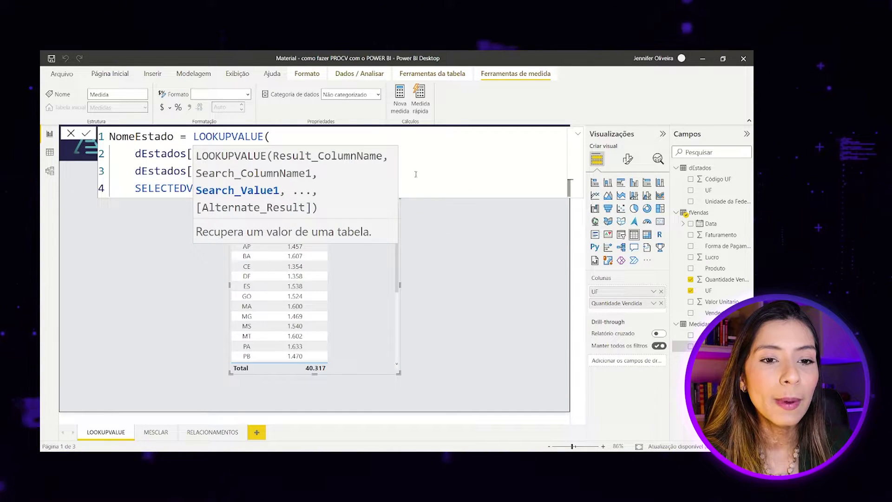
type(")")
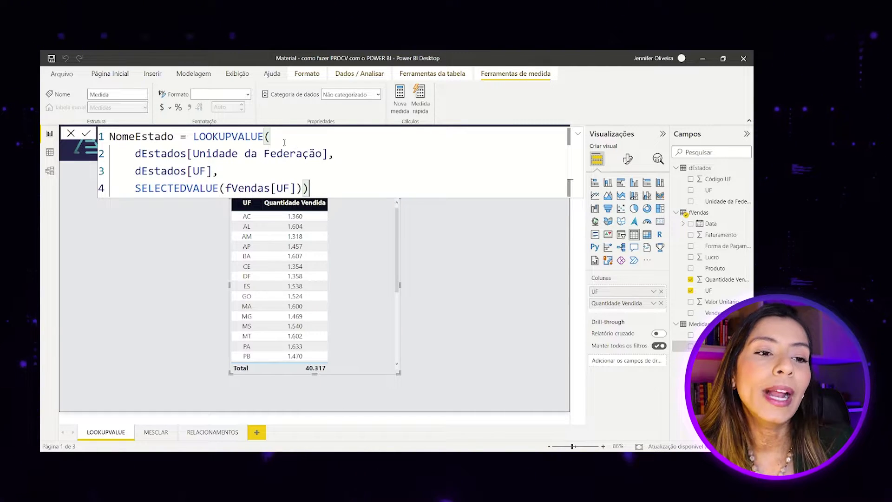
Step: Review the finished NomeEstado formula part by part: the function, result column, search column and search value
left_click_drag(187, 135, 278, 138)
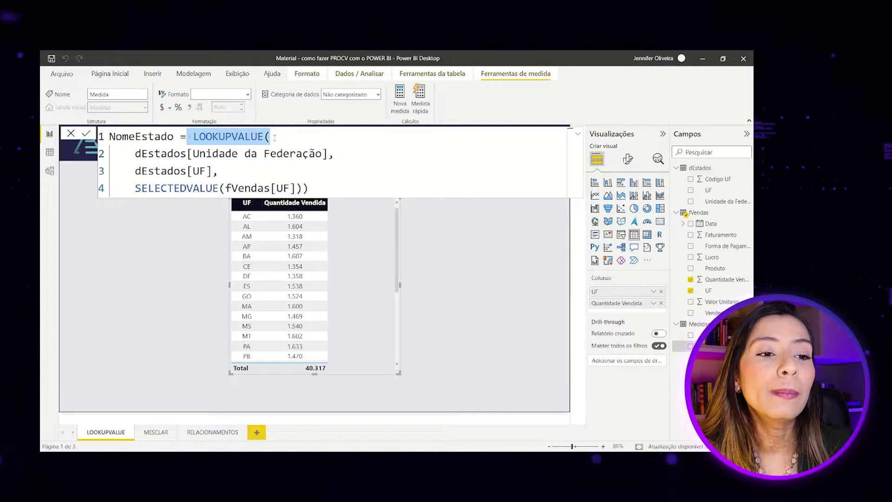
left_click_drag(132, 154, 329, 149)
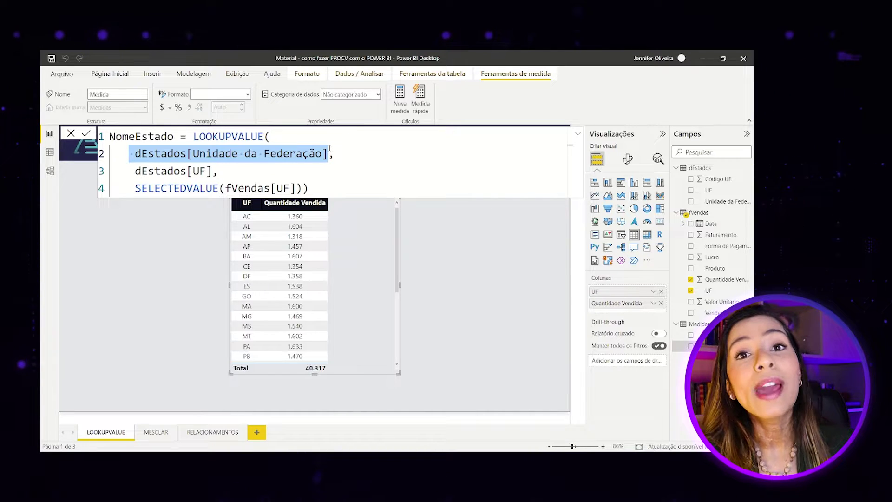
left_click_drag(134, 171, 232, 169)
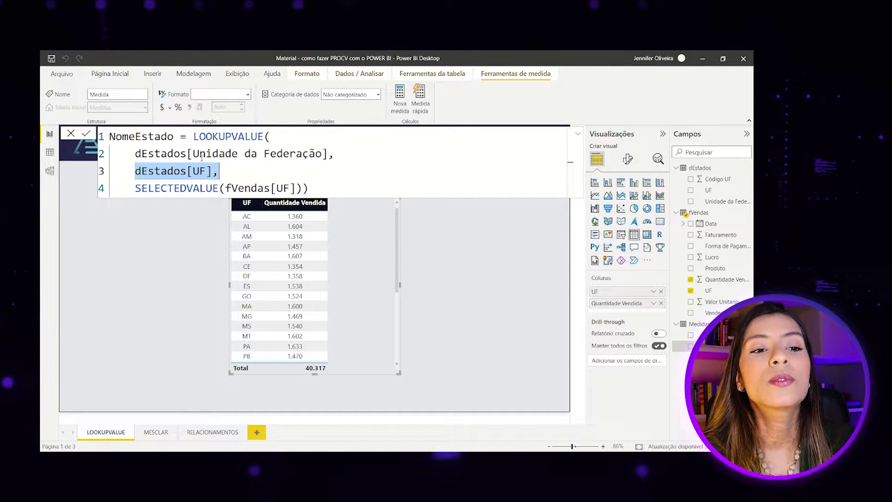
left_click_drag(131, 154, 299, 153)
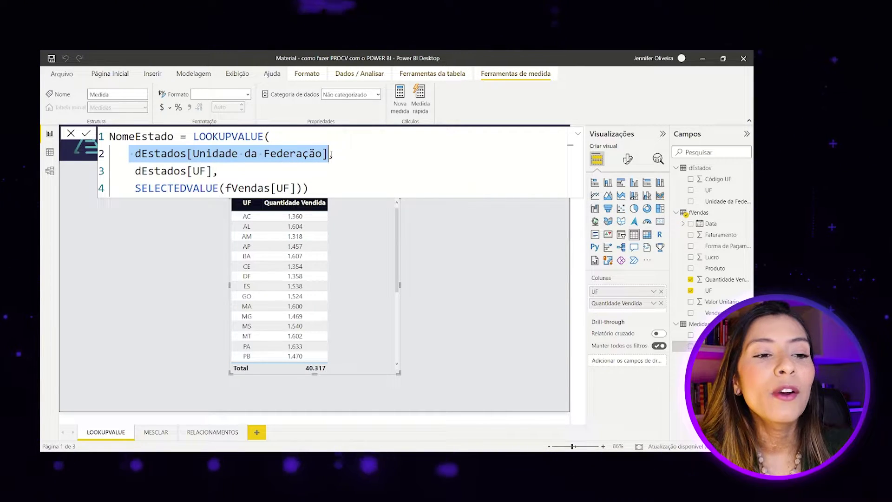
double_click(133, 189)
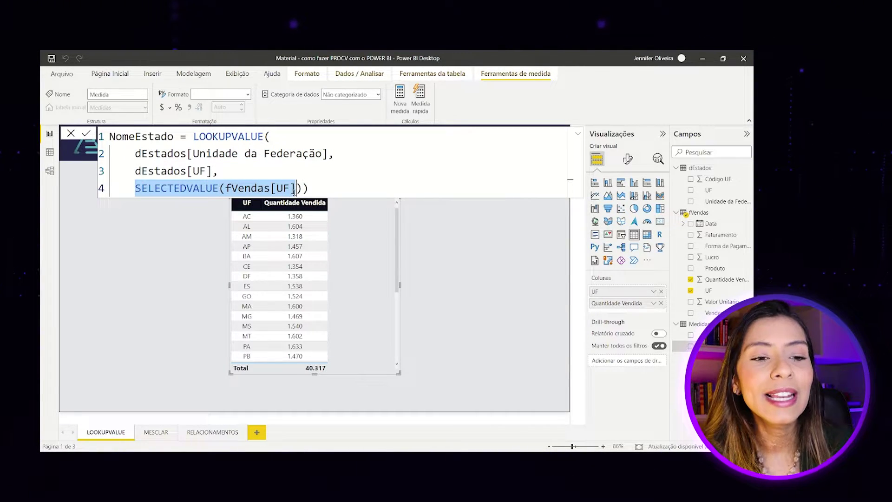
left_click_drag(294, 191, 301, 190)
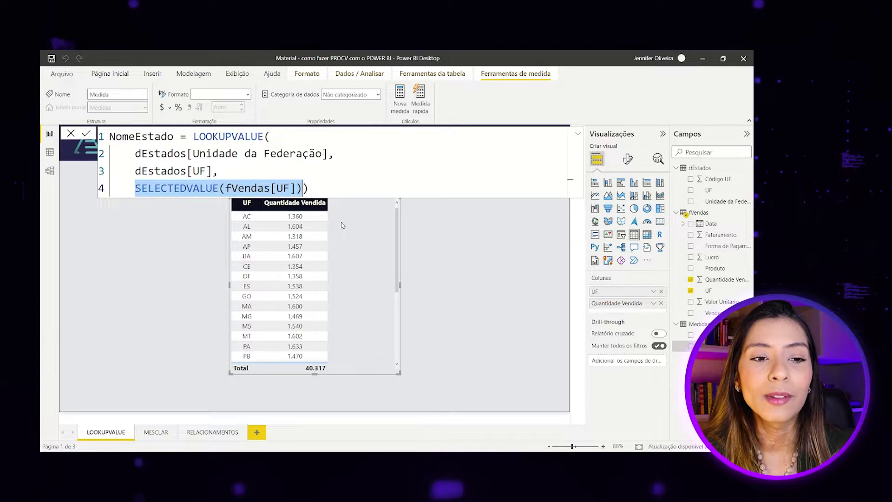
Step: Commit the NomeEstado measure, add it between UF and Quantidade Vendida in the table visual, and collapse the formula
left_click(338, 199)
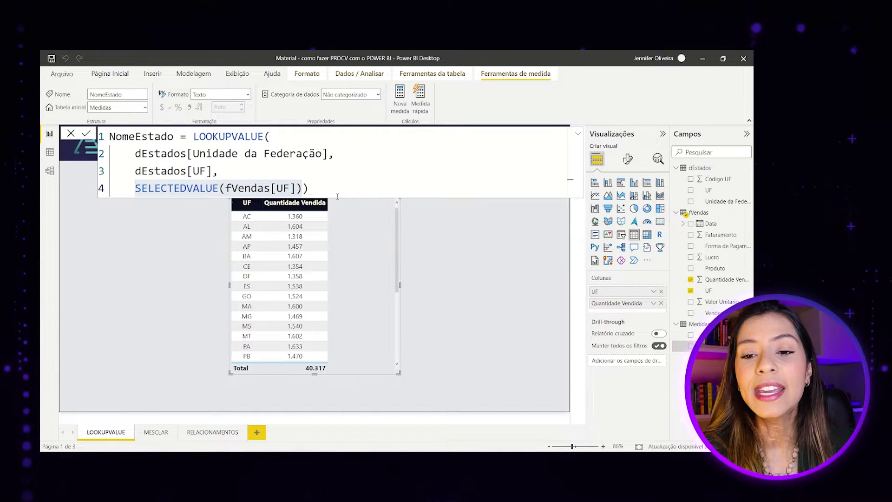
left_click(337, 196)
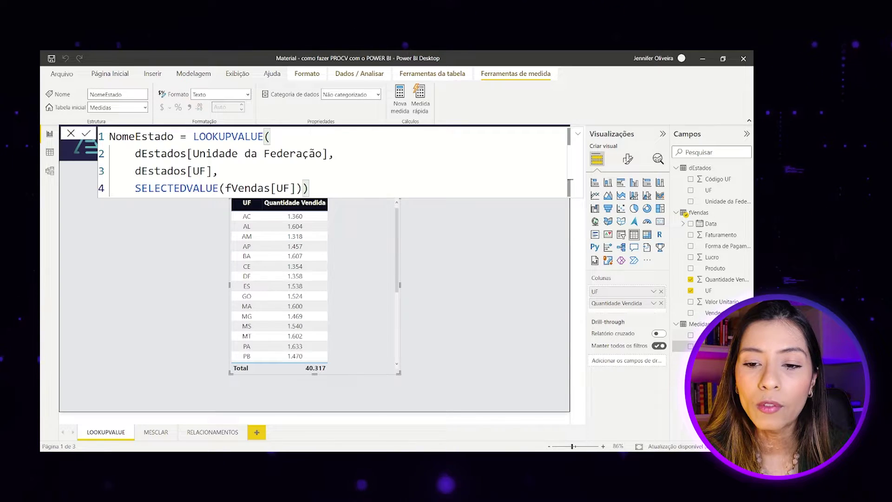
left_click_drag(705, 346, 657, 304)
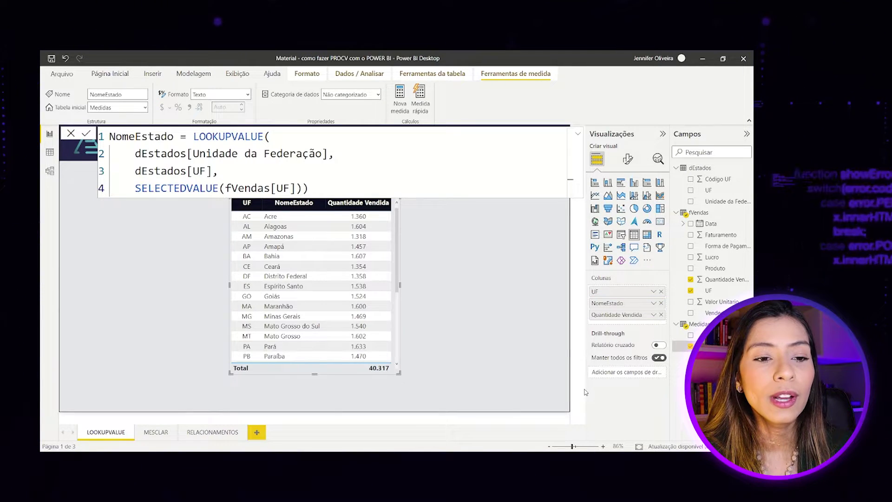
left_click(578, 135)
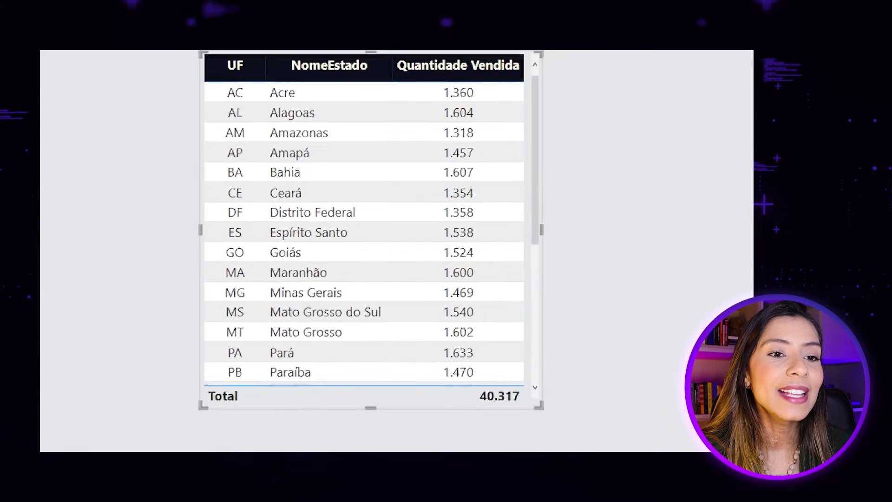
left_click_drag(207, 65, 555, 427)
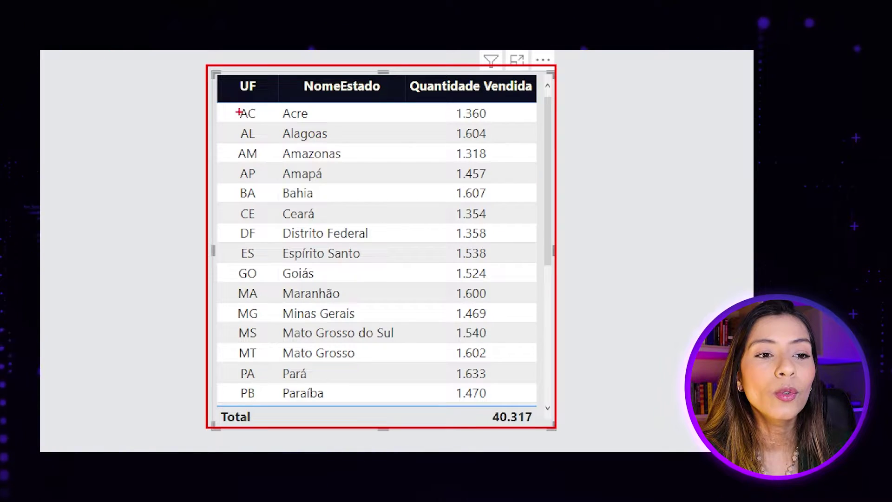
left_click_drag(249, 119, 264, 123)
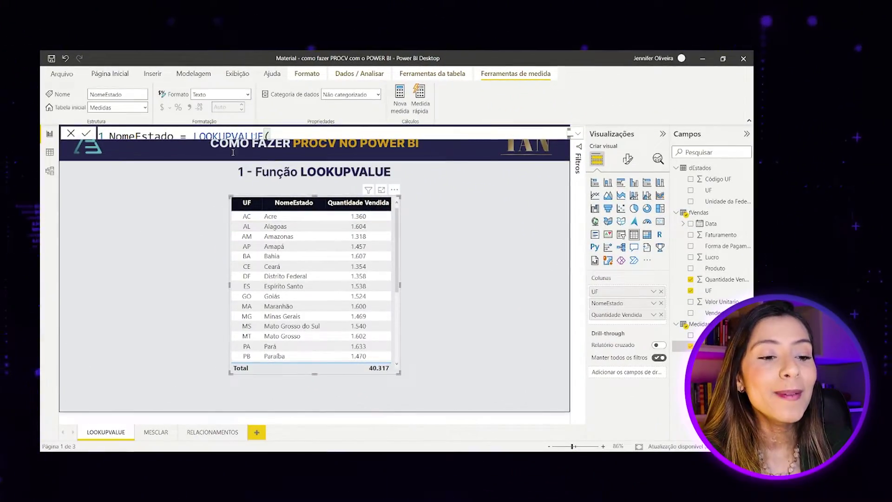
Step: Go to the MESCLAR report page and, in the Power Query Editor, start merging queries as a new query
left_click(156, 433)
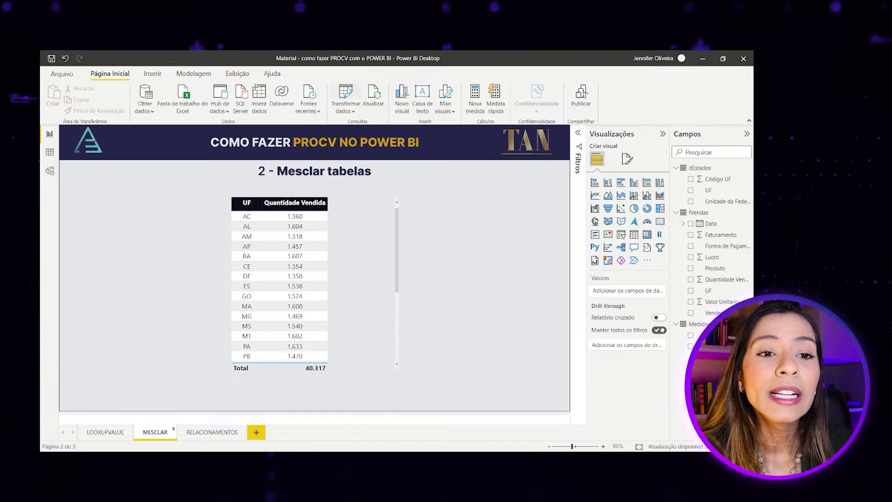
left_click(344, 103)
left_click(348, 92)
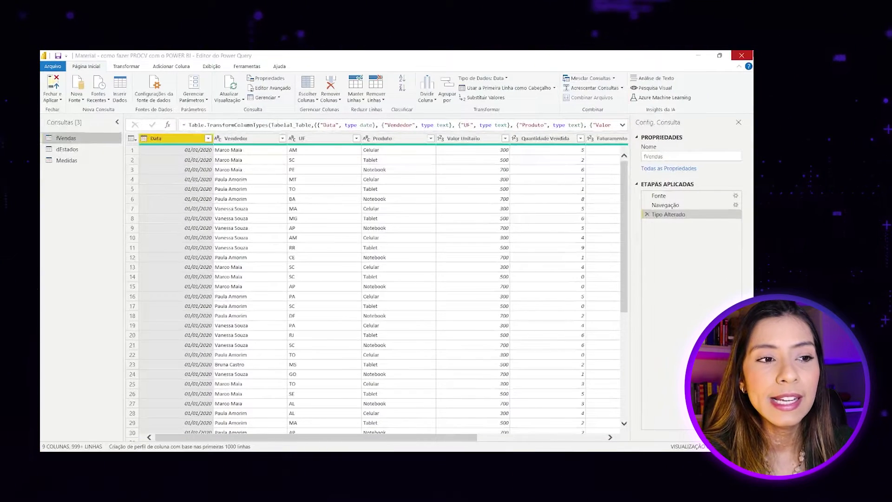
left_click(615, 78)
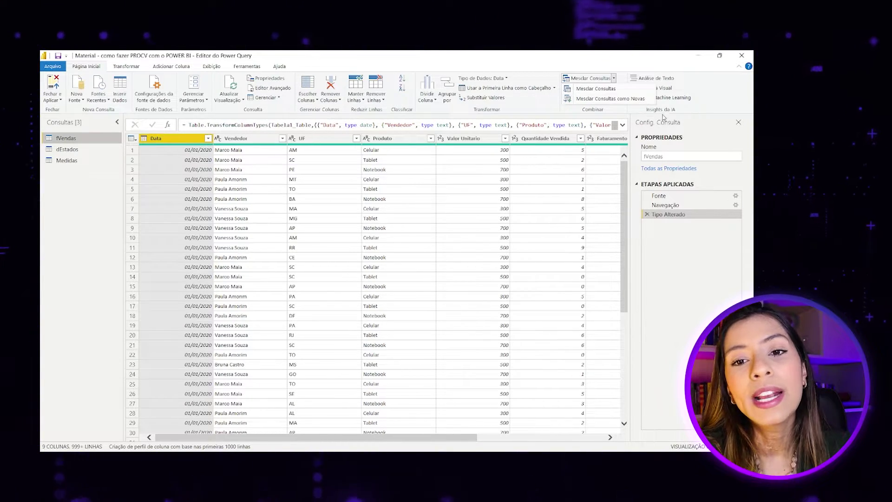
left_click(623, 98)
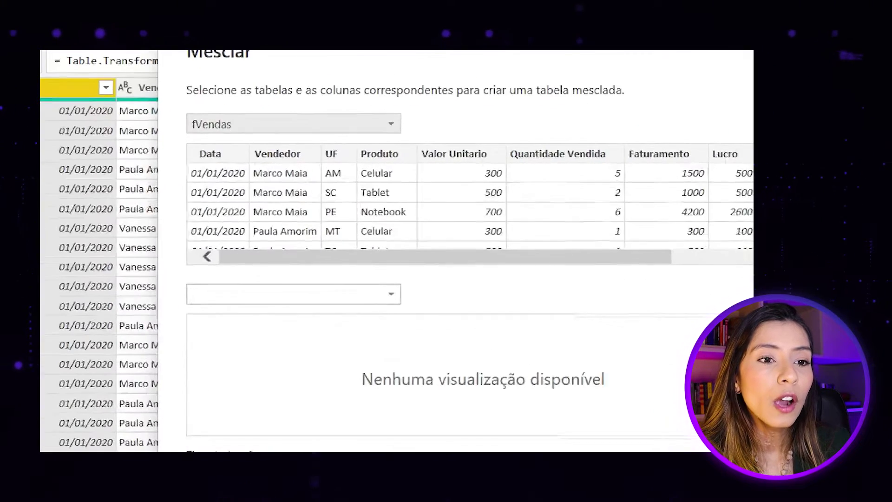
Step: Set fVendas as the first table and dEstados as the second table of the merge
left_click(306, 178)
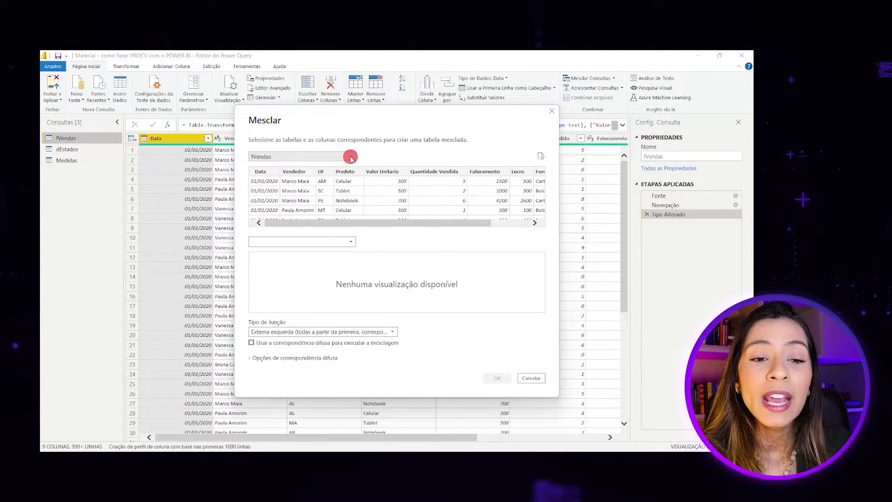
left_click(350, 157)
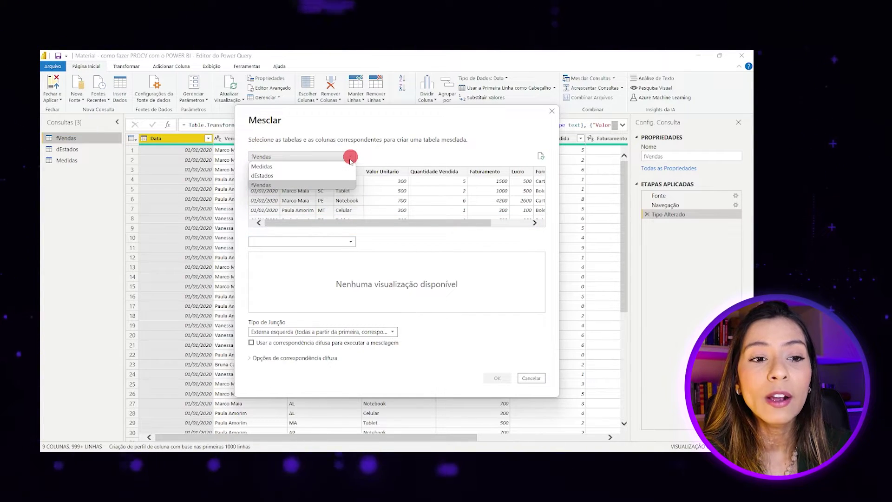
left_click(274, 186)
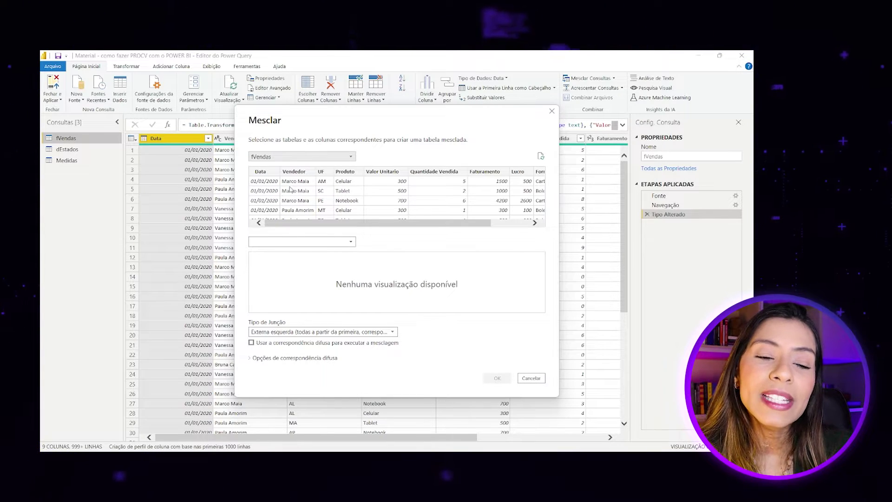
left_click(296, 241)
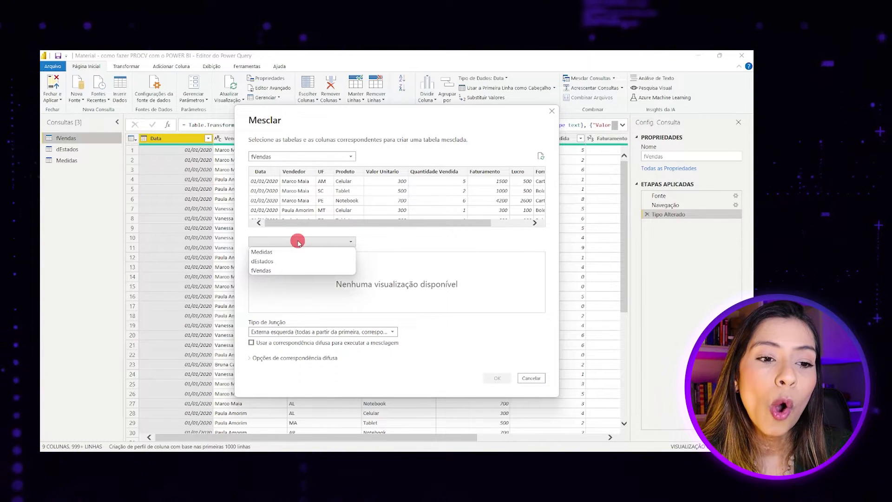
left_click(265, 261)
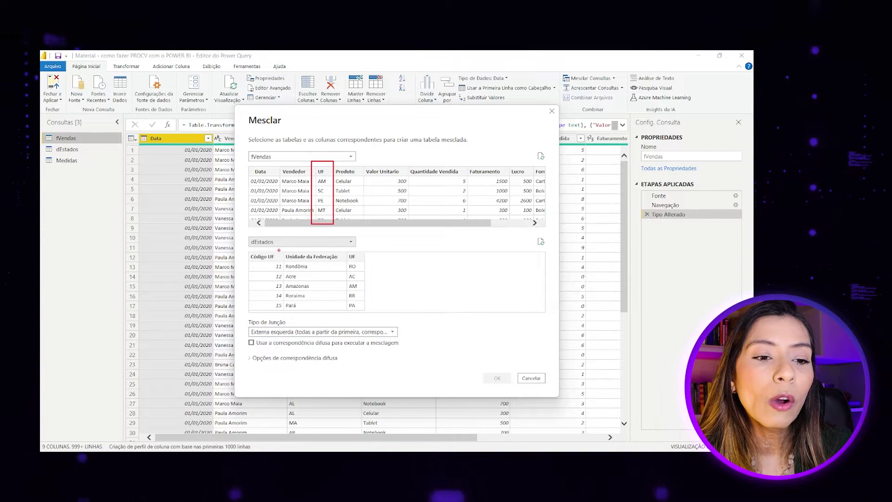
Step: Select the UF column in both fVendas and dEstados as the matching columns of the merge
left_click(352, 256)
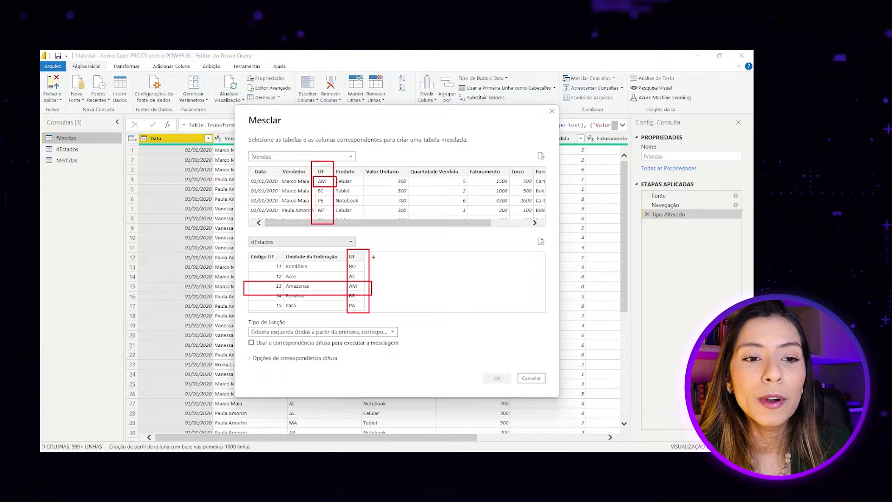
key("Escape")
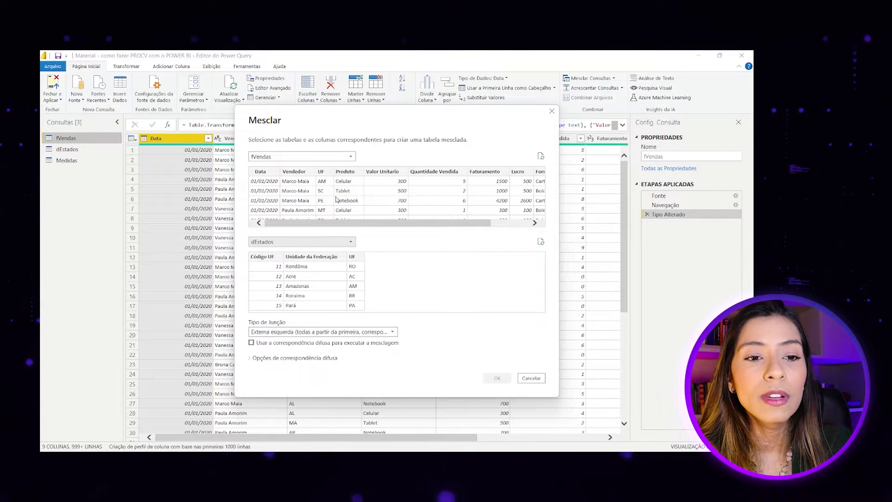
left_click(322, 172)
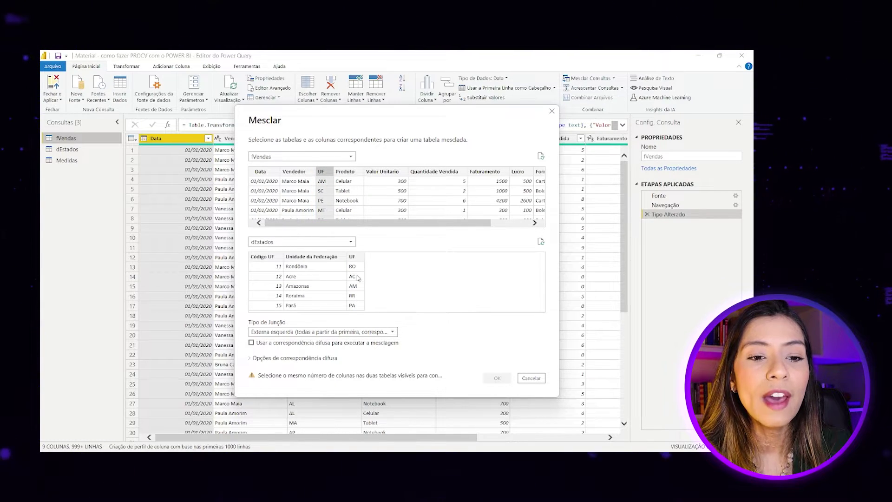
left_click(352, 257)
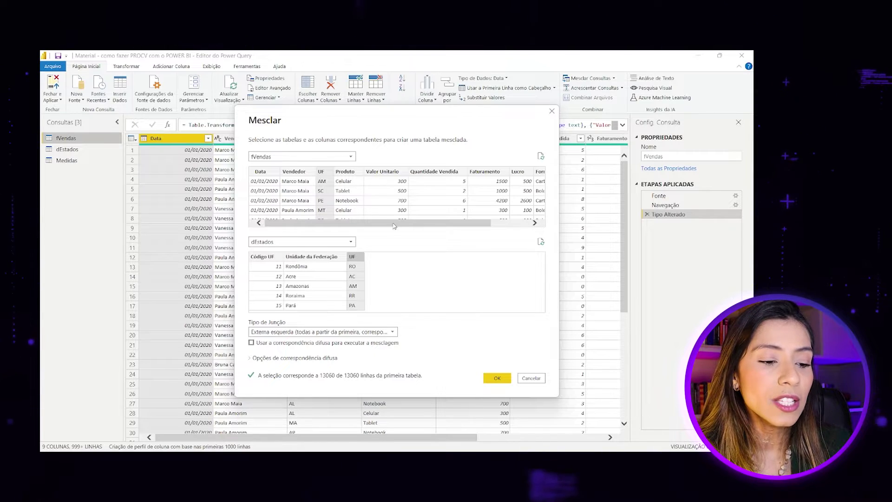
left_click_drag(305, 148, 338, 223)
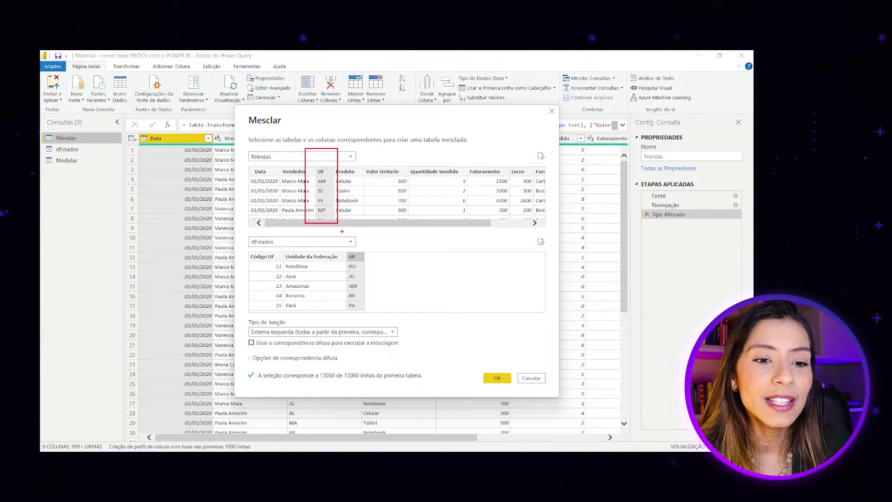
left_click_drag(376, 314, 378, 316)
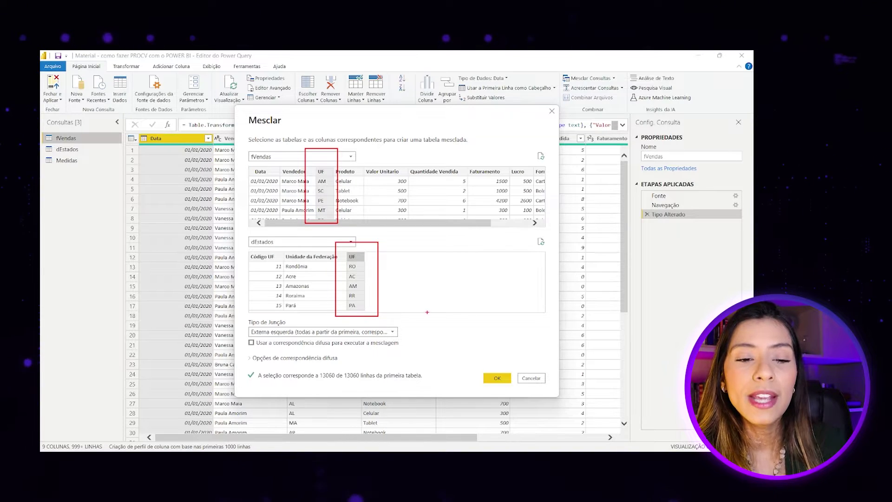
left_click_drag(238, 314, 419, 351)
key("Escape")
Step: Review the join kinds, keep the left outer join (Externa esquerda), and create the merged query
left_click(393, 332)
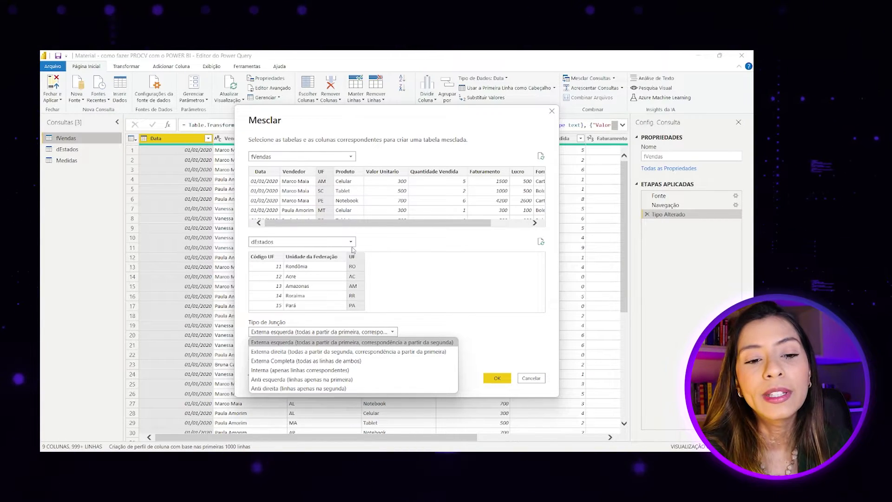
left_click(314, 343)
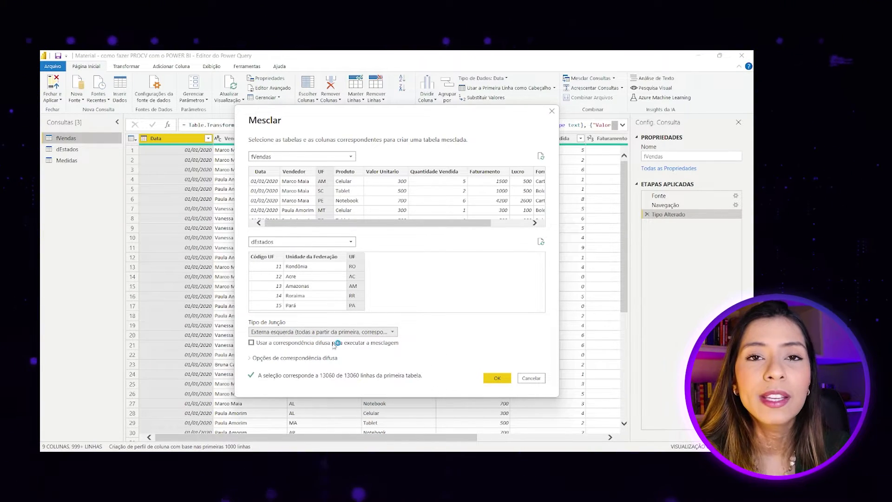
left_click(322, 331)
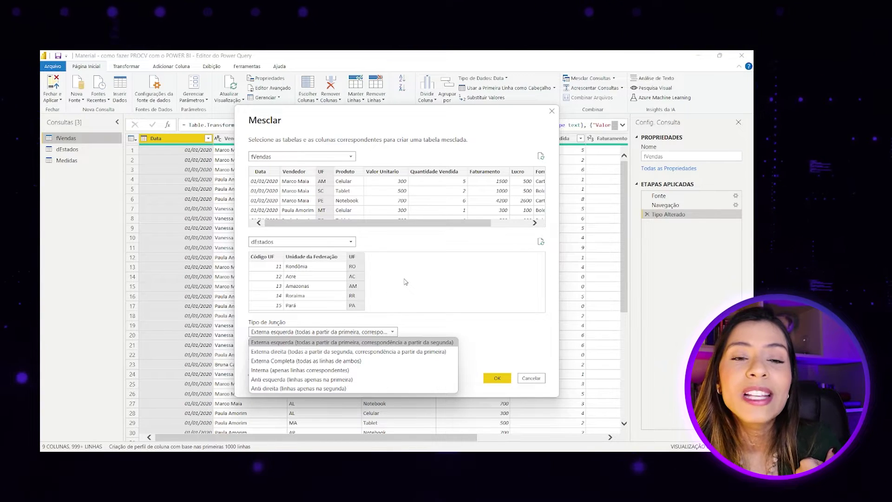
left_click(446, 267)
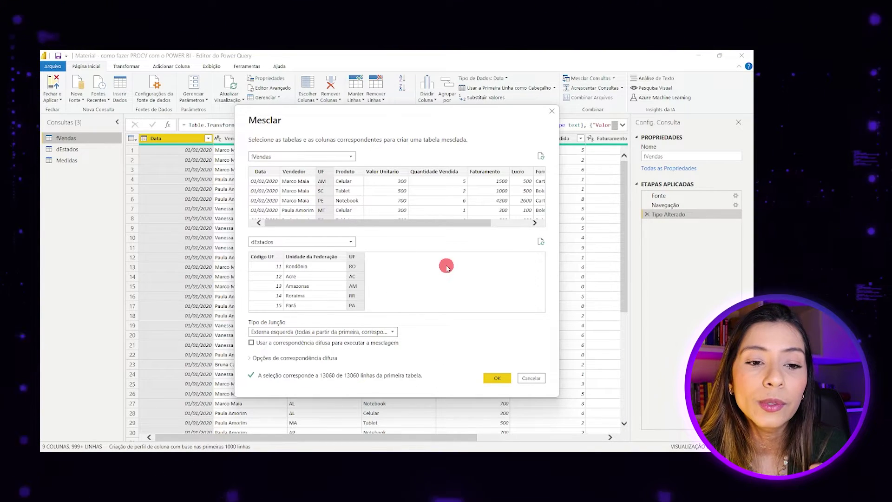
left_click(498, 378)
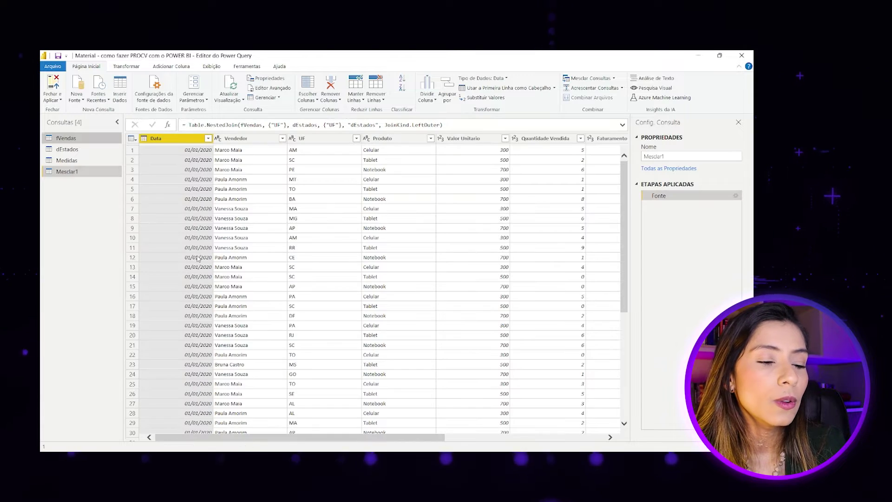
left_click(52, 179)
left_click_drag(41, 147, 236, 188)
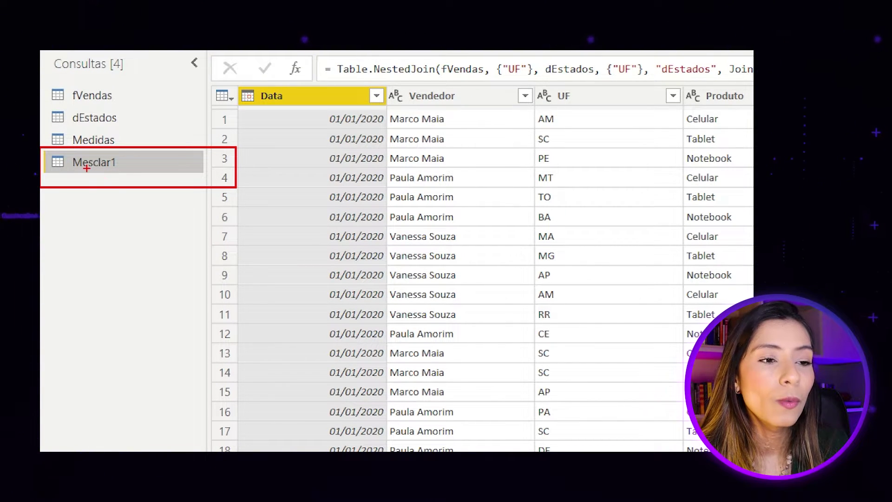
left_click_drag(46, 127, 190, 89)
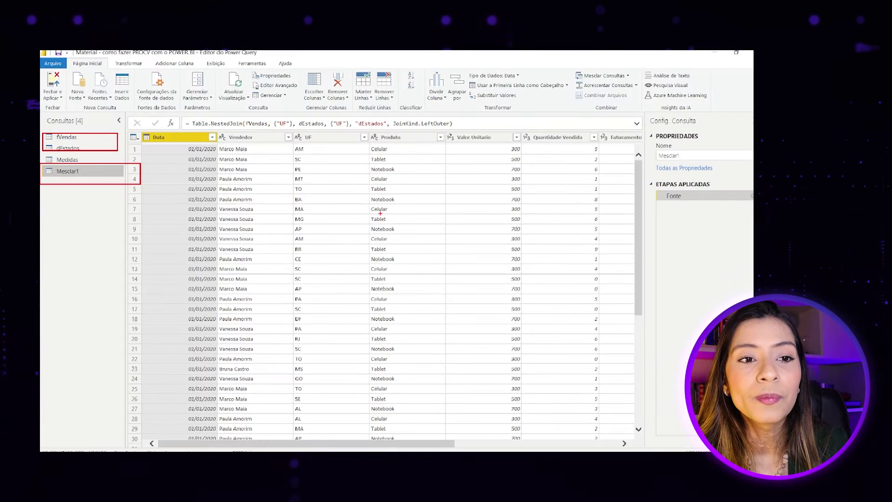
key("Escape")
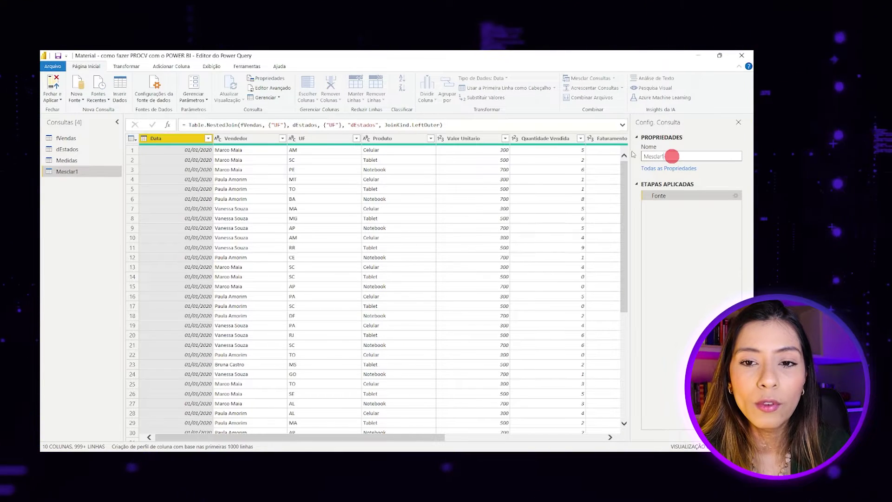
Step: Rename the merged query Mesclar1 as fVendas02
double_click(672, 156)
type("dVendedo")
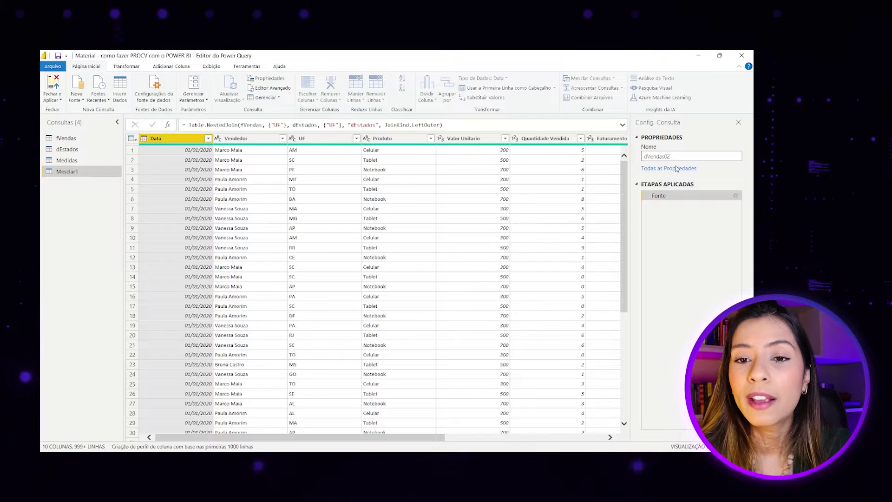
key("Return")
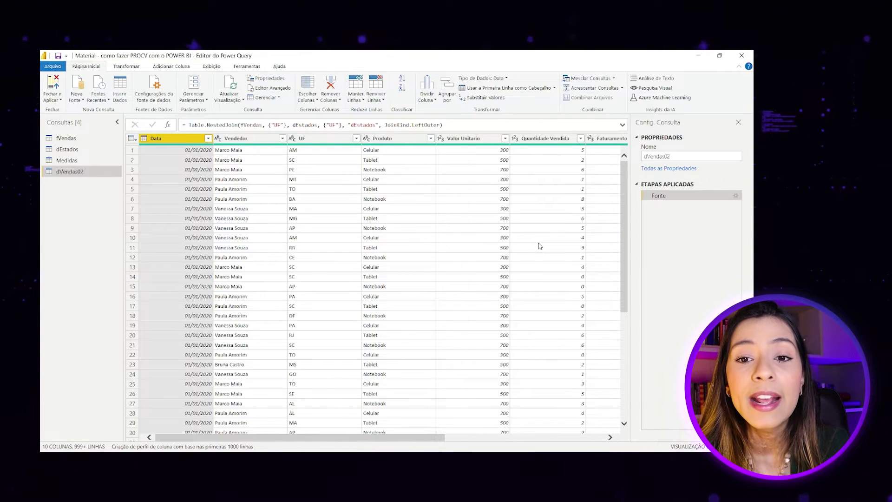
left_click(649, 156)
key("BackSpace")
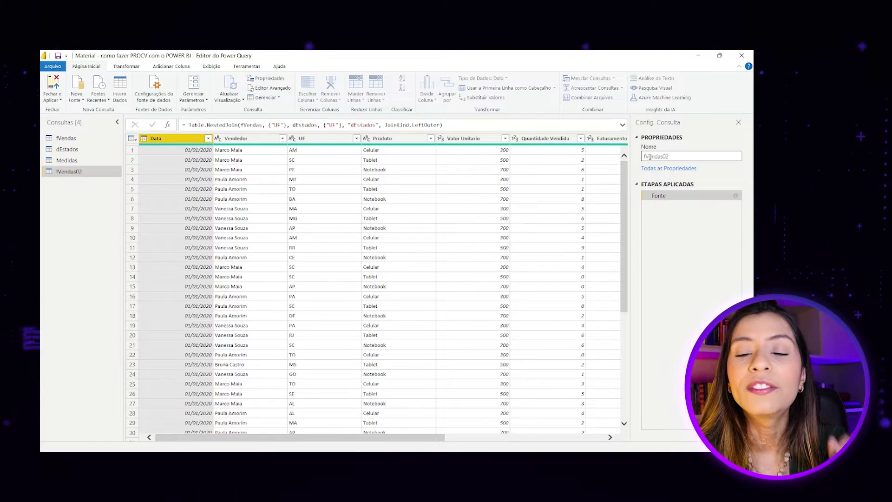
type("f")
key("Return")
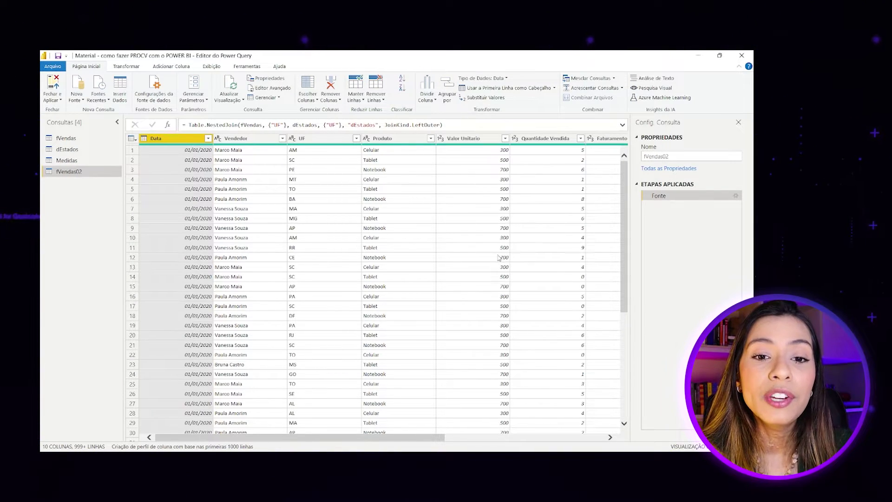
Step: Expand the dEstados column to Código UF and Unidade da Federação, leaving out UF and keeping the original column name as prefix
scroll(499, 258, "right", 5)
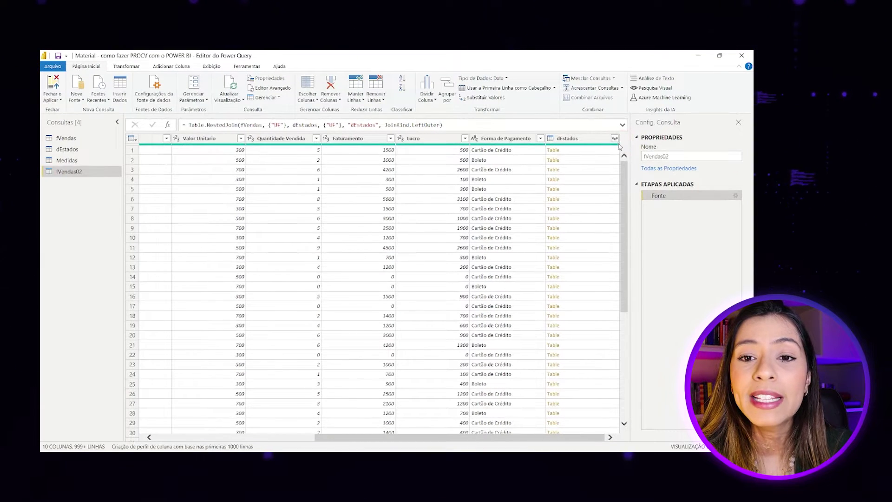
left_click(615, 140)
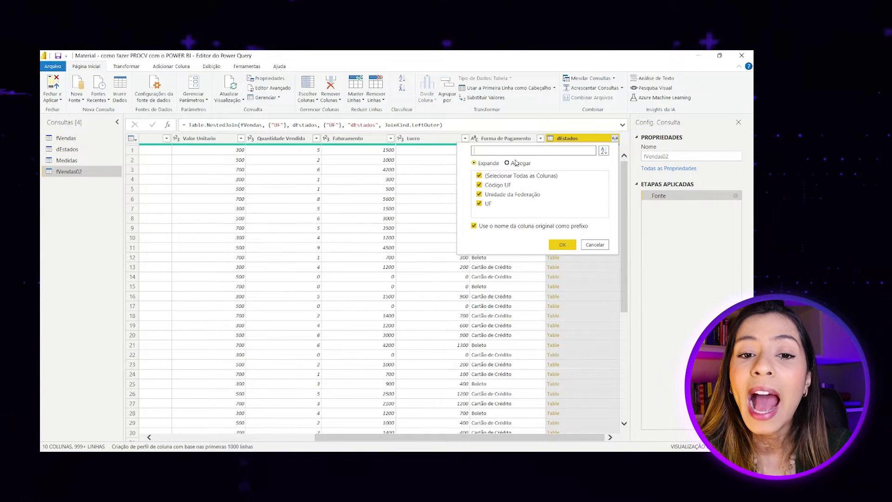
left_click(479, 204)
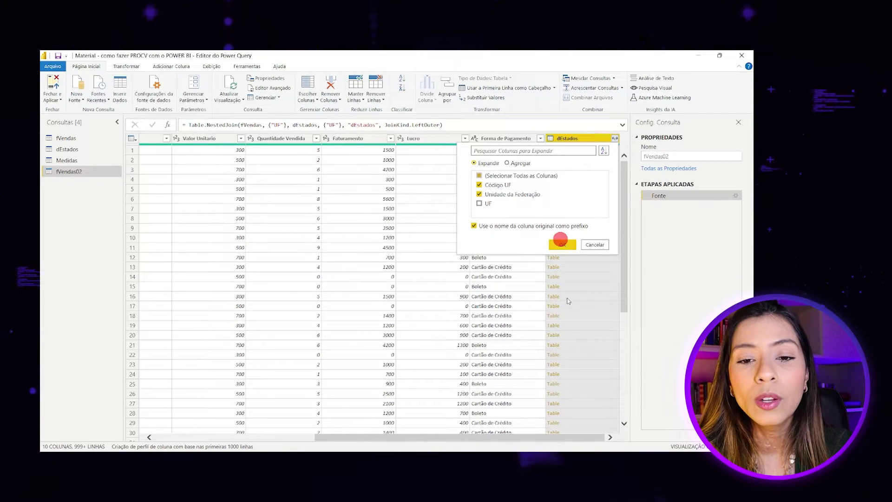
left_click(562, 244)
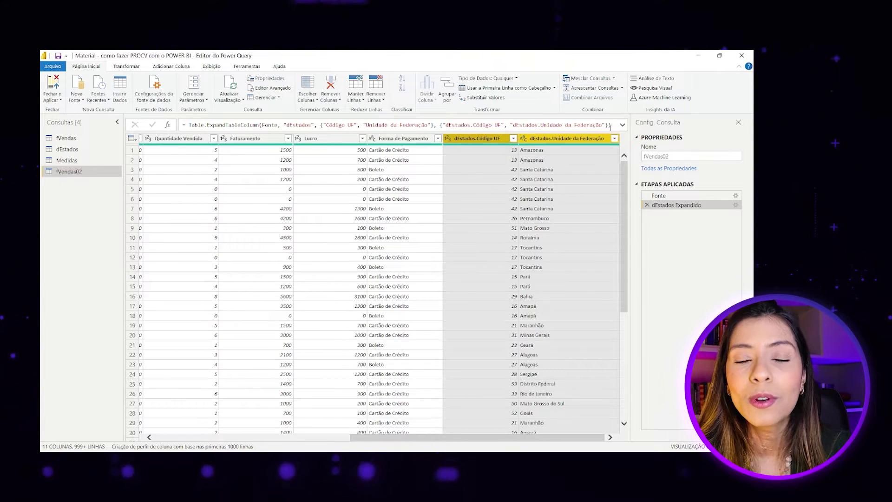
Step: Remove the dEstados prefix from the two expanded columns, naming them Código UF and Unidade da Federação
left_click(477, 139)
double_click(475, 140)
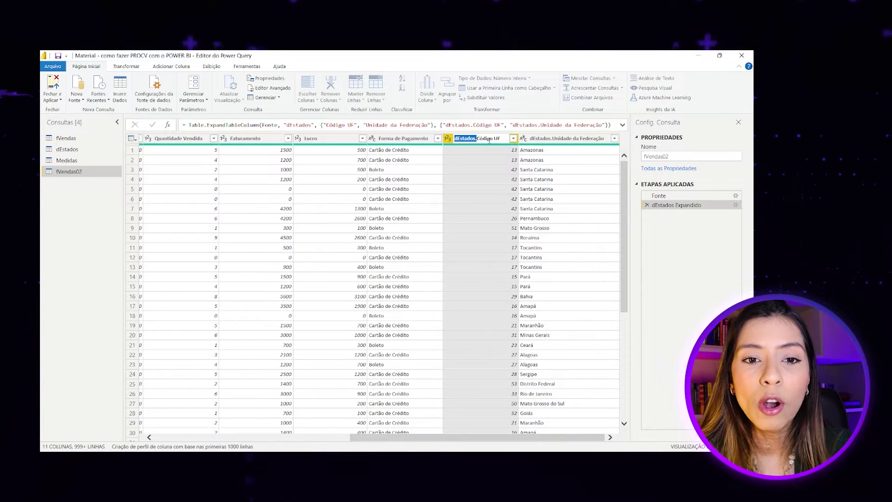
left_click(559, 139)
double_click(559, 138)
left_click(553, 139)
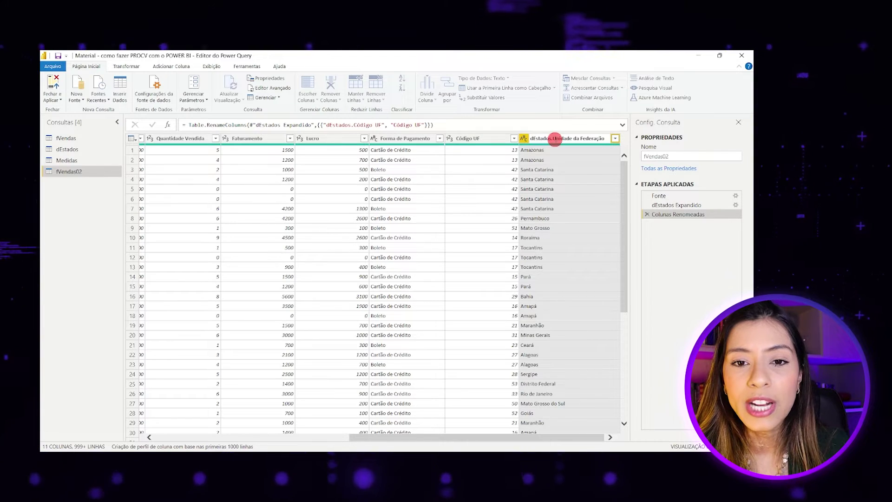
key("shift+Home")
key("BackSpace")
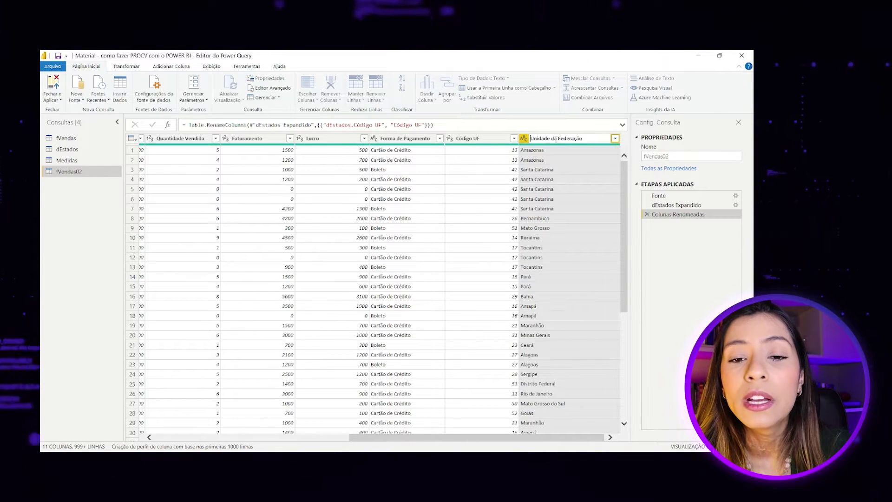
key("Return")
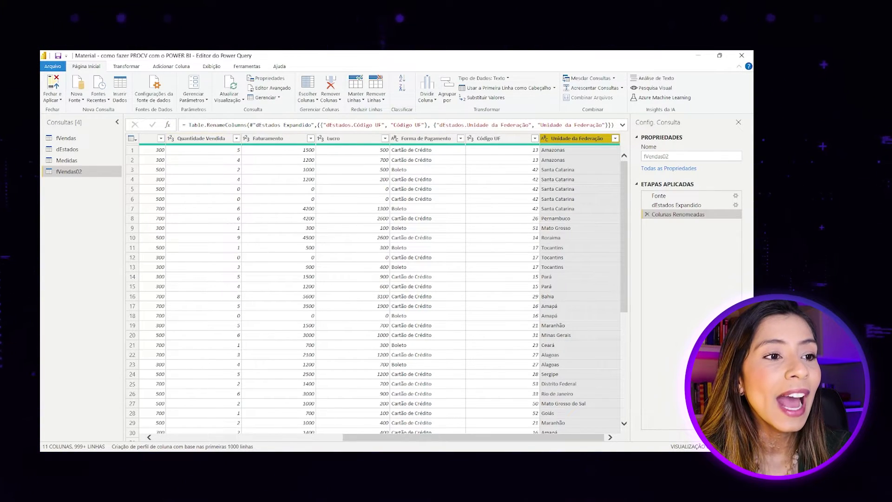
Step: Close the Power Query Editor and apply the changes so that fVendas02 loads into the report's fields
left_click(50, 94)
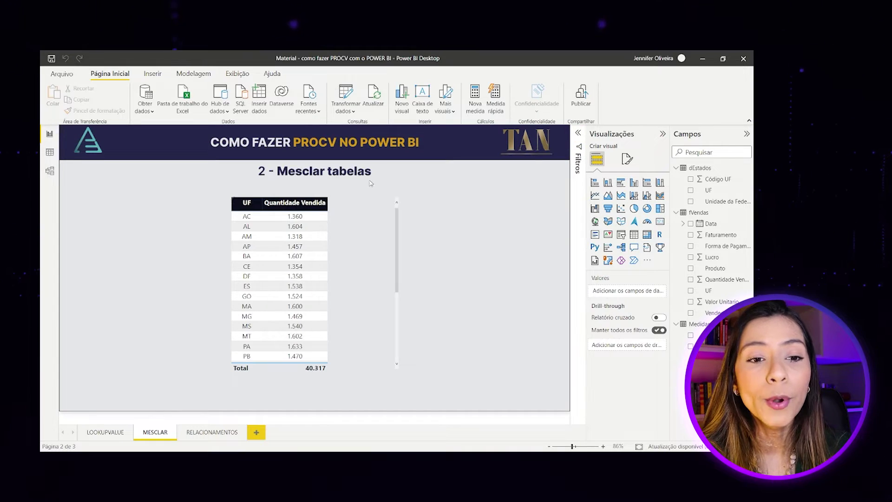
key("super")
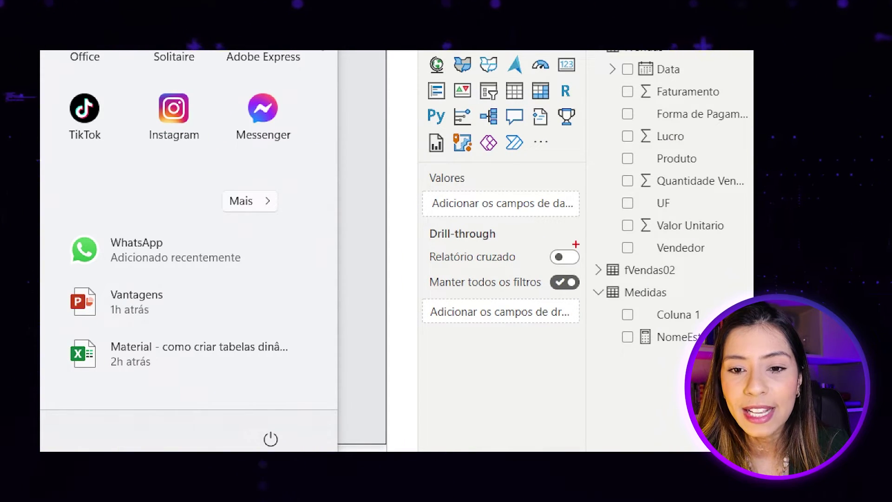
left_click_drag(575, 244, 752, 284)
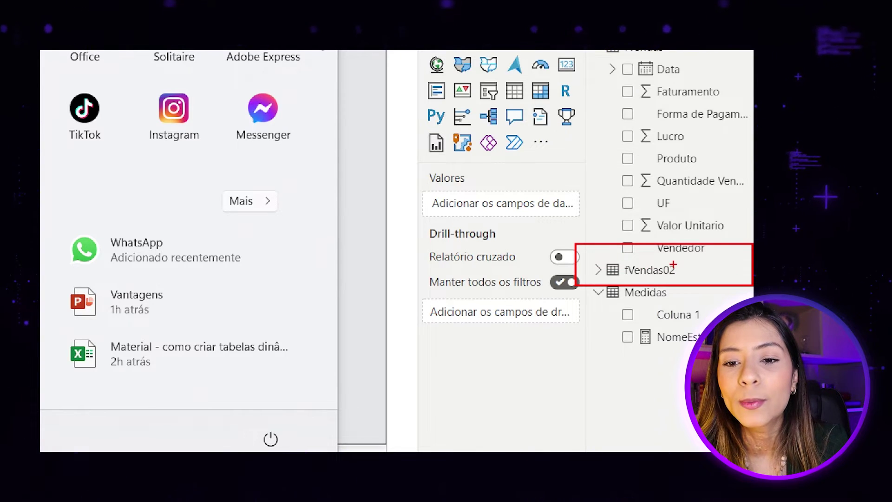
key("Escape")
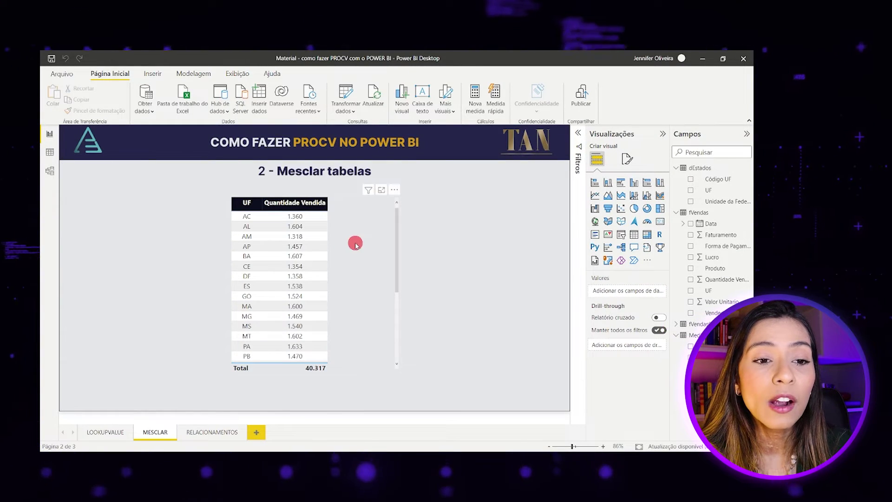
Step: Remove the fVendas fields Quantidade Vendida and UF from the table visual on the MESCLAR page
left_click(356, 244)
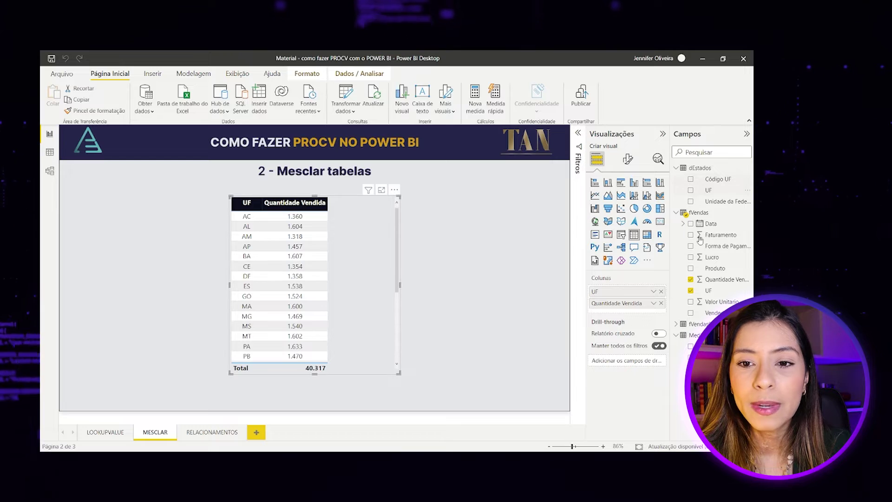
left_click(691, 279)
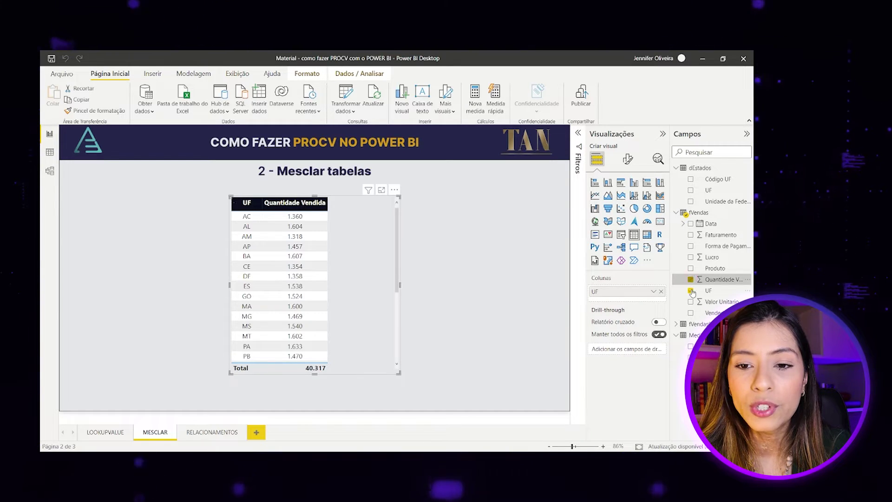
left_click(690, 290)
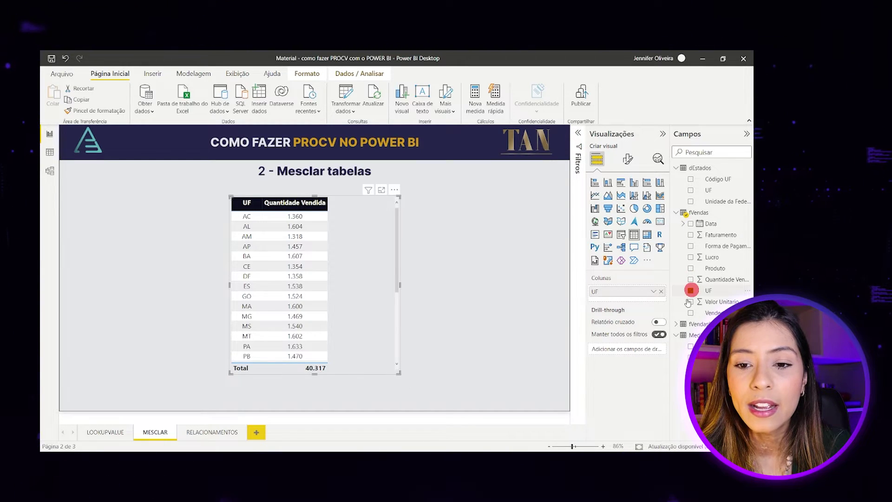
Step: Expand the fVendas02 table's fields and widen the field list to show the full field names
left_click(676, 324)
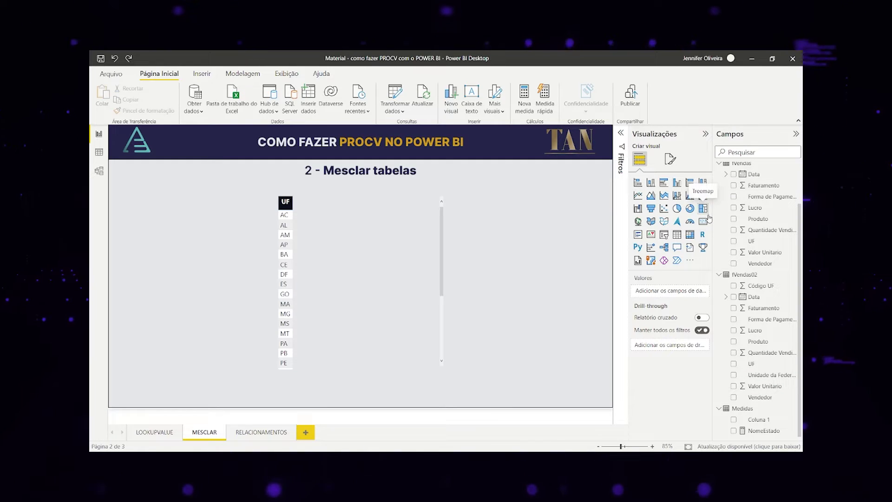
left_click_drag(712, 216, 697, 227)
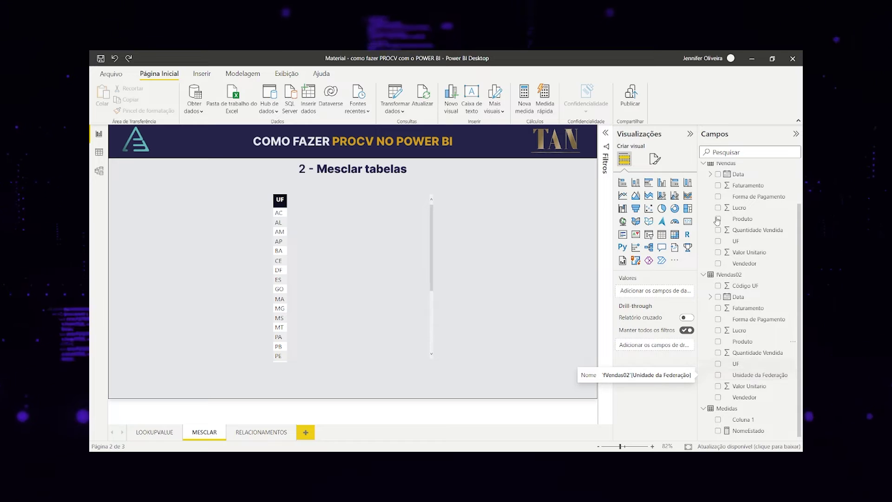
Step: Add Unidade da Federação and Quantidade Vendida from fVendas02 to the MESCLAR table visual, and collapse the fVendas02 field list
left_click_drag(746, 373, 362, 313)
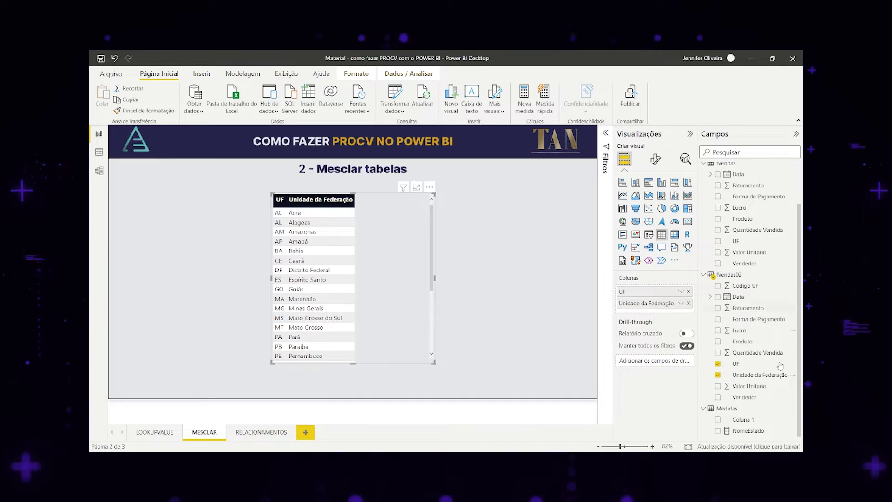
left_click_drag(754, 354, 392, 288)
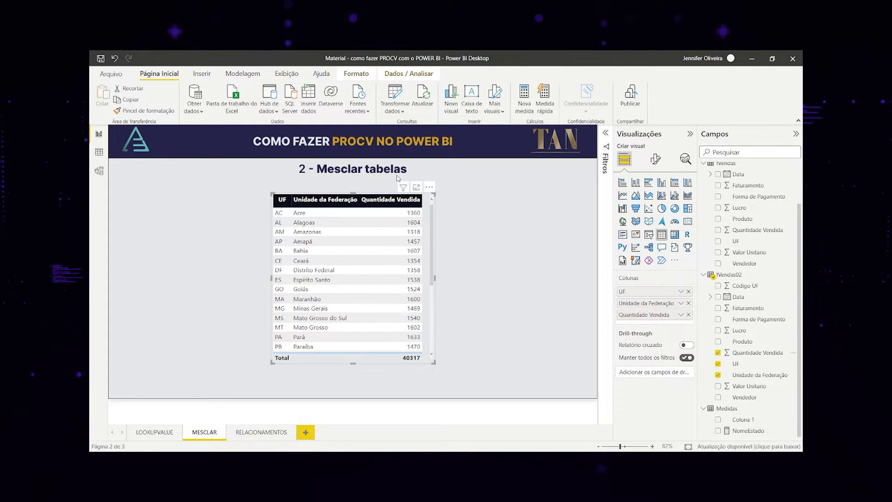
left_click(702, 275)
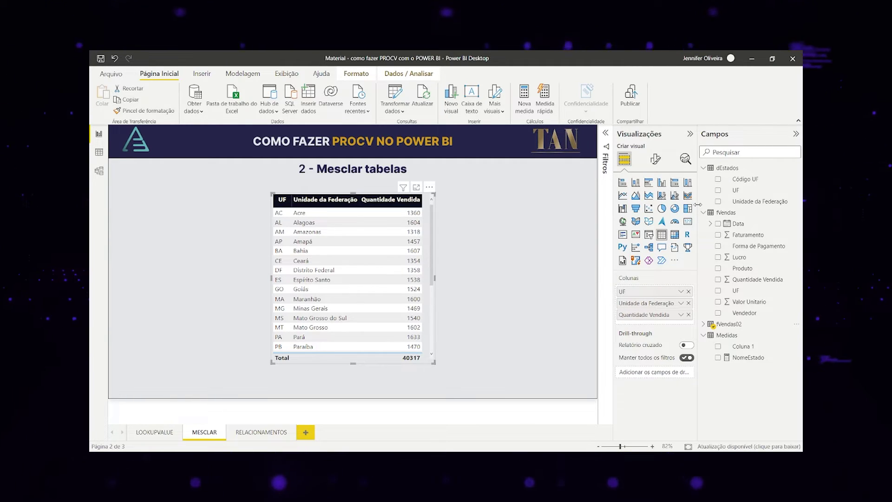
Step: From the RELACIONAMENTOS page, open the model diagram and rearrange its tables, placing fVendas02 below dEstados and Medidas above fVendas
left_click(239, 432)
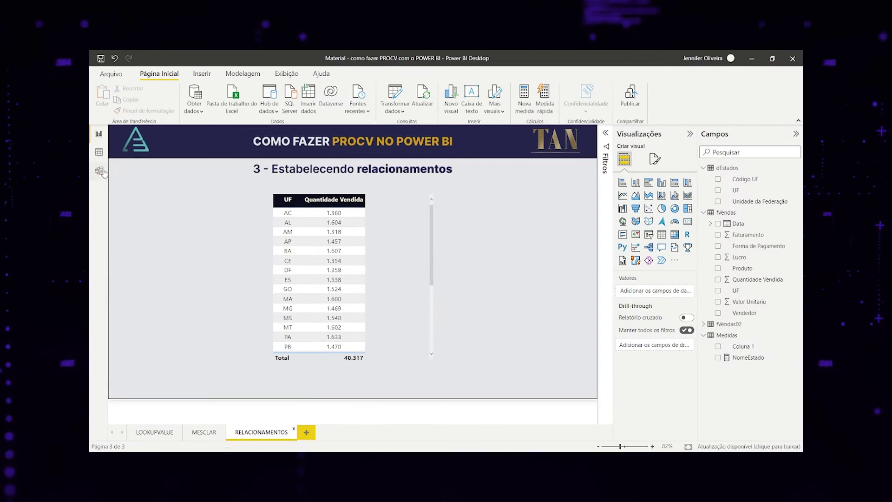
left_click(100, 171)
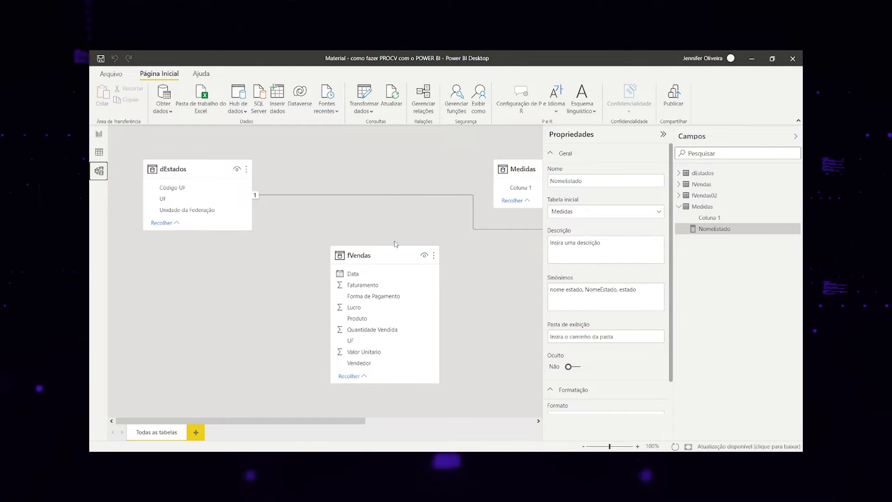
left_click_drag(373, 254, 353, 244)
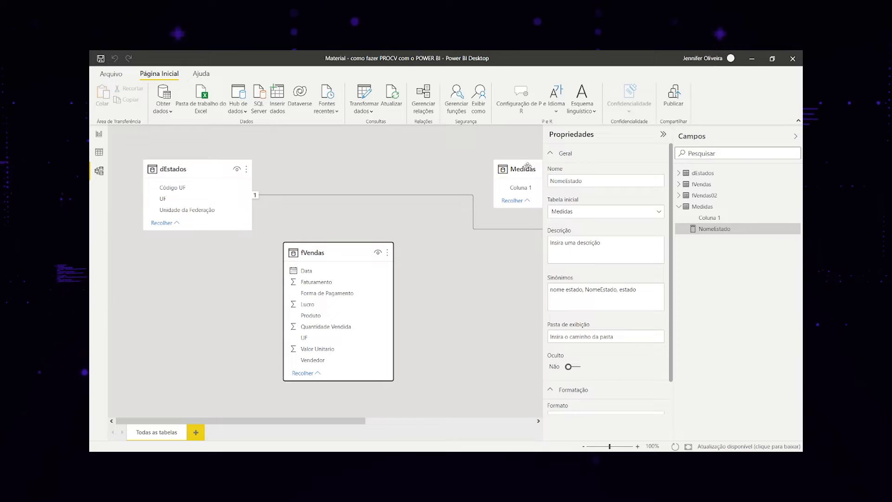
left_click_drag(528, 166, 404, 168)
left_click(179, 172)
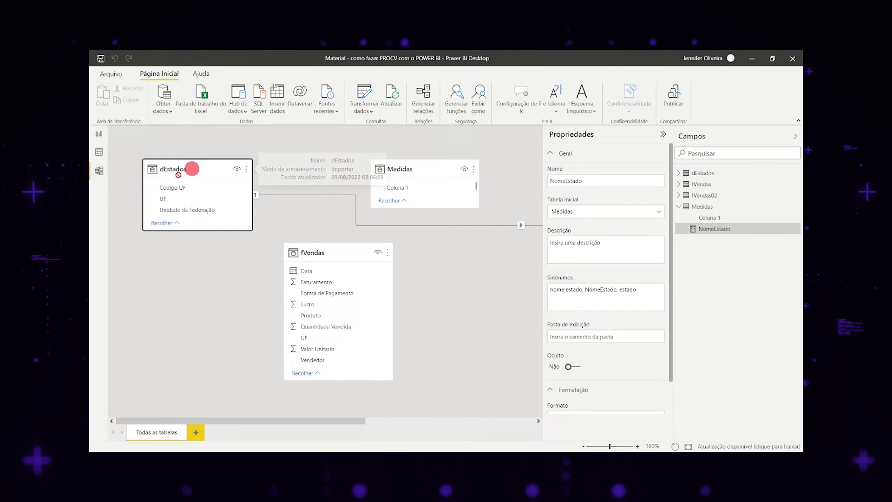
scroll(279, 195, "right", 5)
left_click(446, 169)
mouse_move(446, 169)
left_mouse_down()
mouse_move(203, 280)
mouse_move(220, 282)
mouse_move(204, 279)
left_mouse_up()
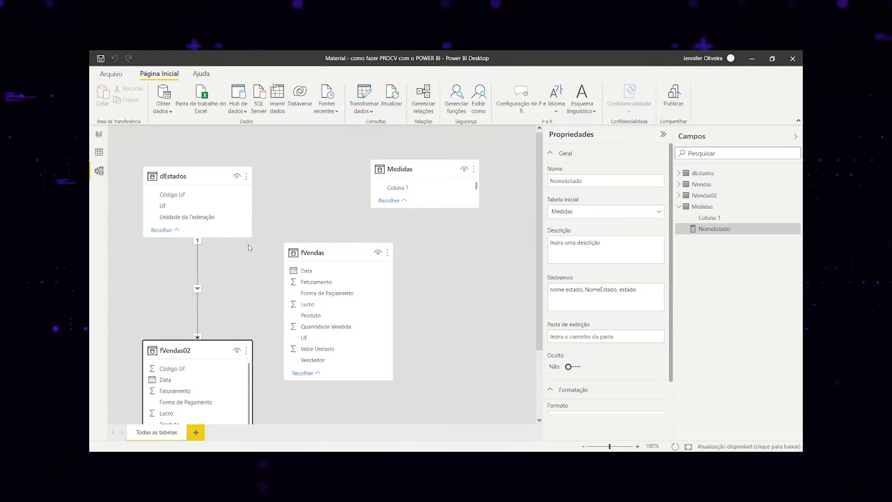
Step: Move the fVendas table farther away from dEstados and fVendas02 in the model diagram
left_click_drag(320, 255, 350, 252)
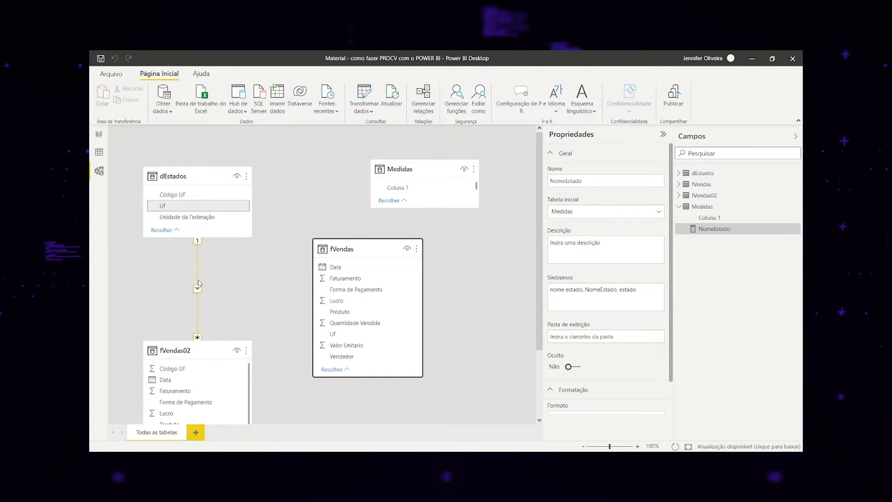
scroll(198, 283, "down", 2)
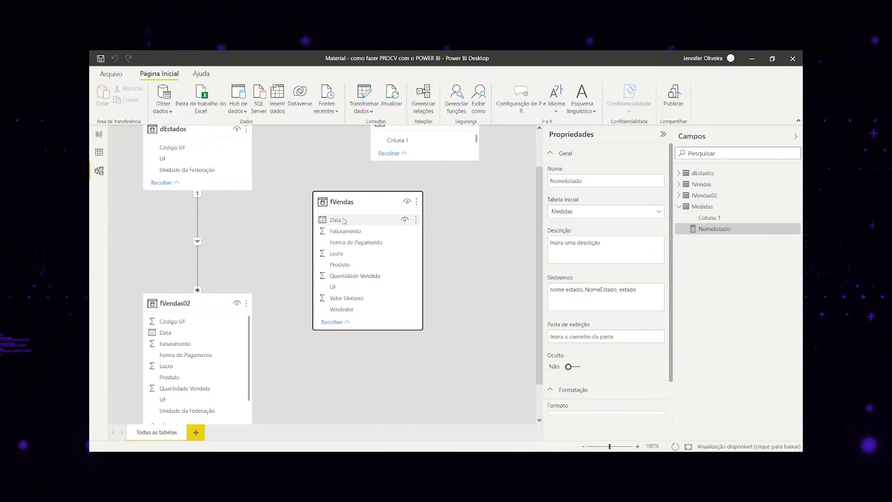
left_click_drag(341, 201, 372, 199)
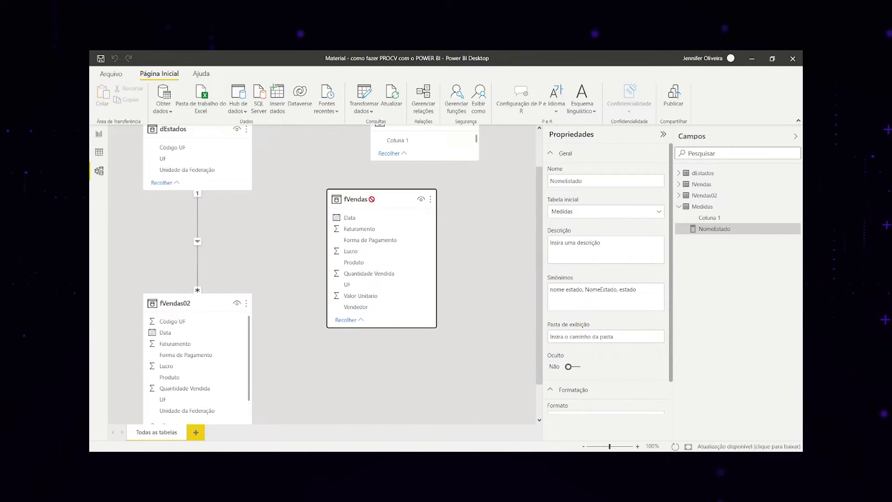
scroll(278, 239, "up", 2)
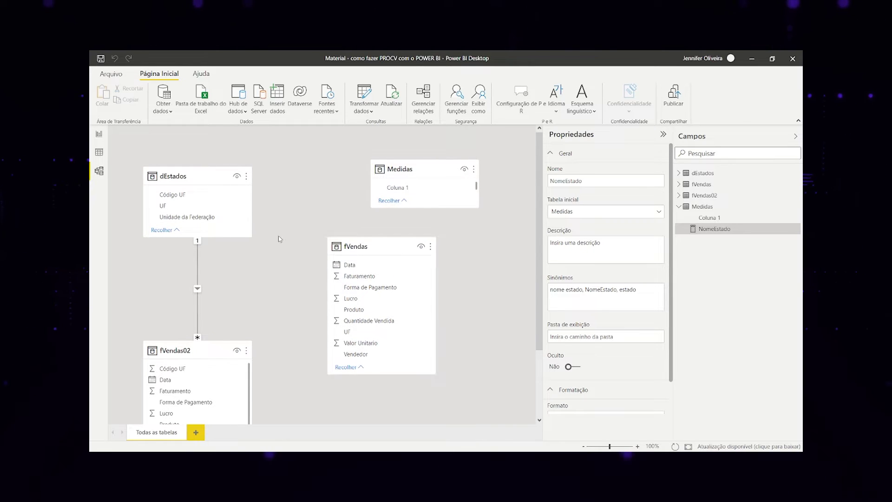
Step: Create a relationship between the UF column of fVendas and the UF column of dEstados
left_click(355, 331)
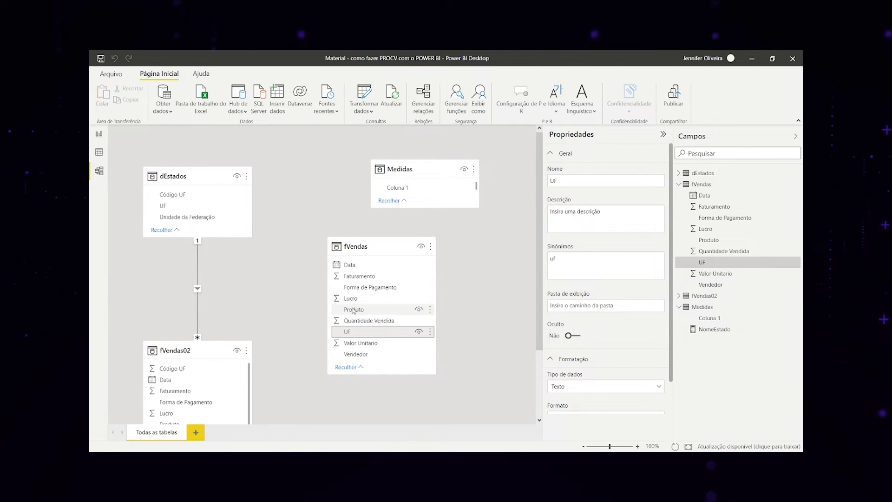
left_click_drag(336, 329, 360, 347)
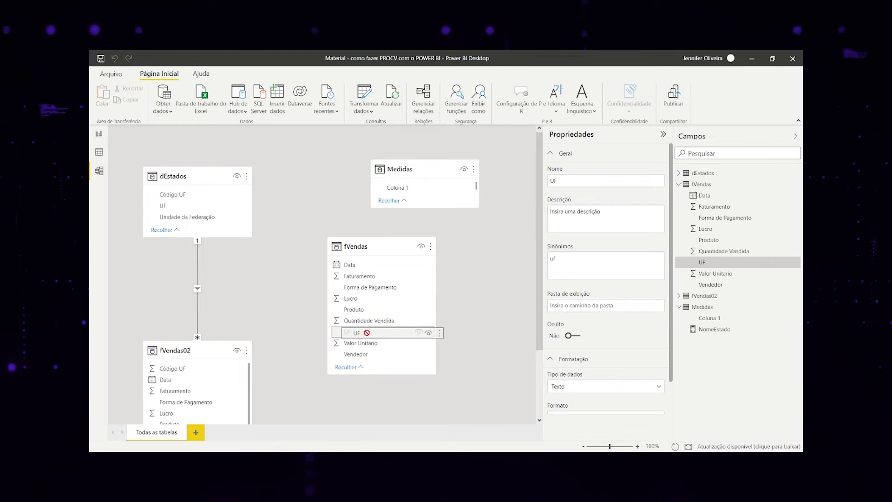
left_click_drag(367, 332, 209, 209)
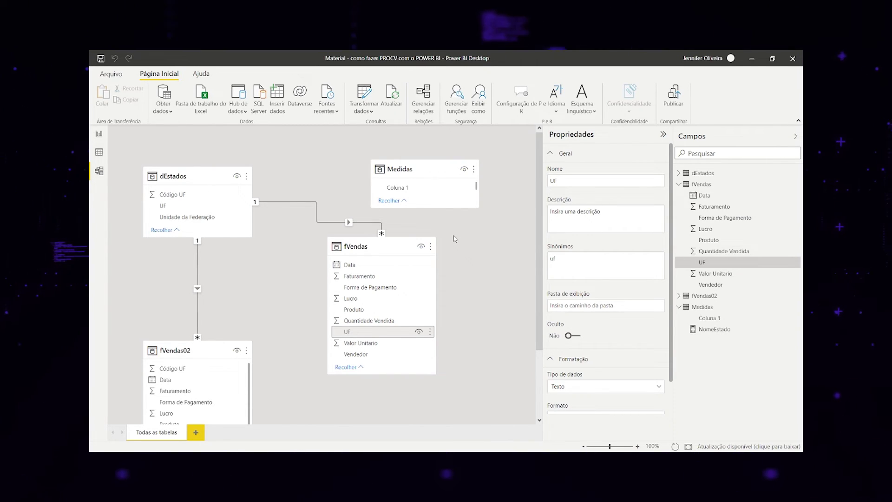
Step: Add Unidade da Federação from dEstados between UF and Quantidade Vendida in the RELACIONAMENTOS table visual, and enlarge the visual to fit its columns
left_click(98, 134)
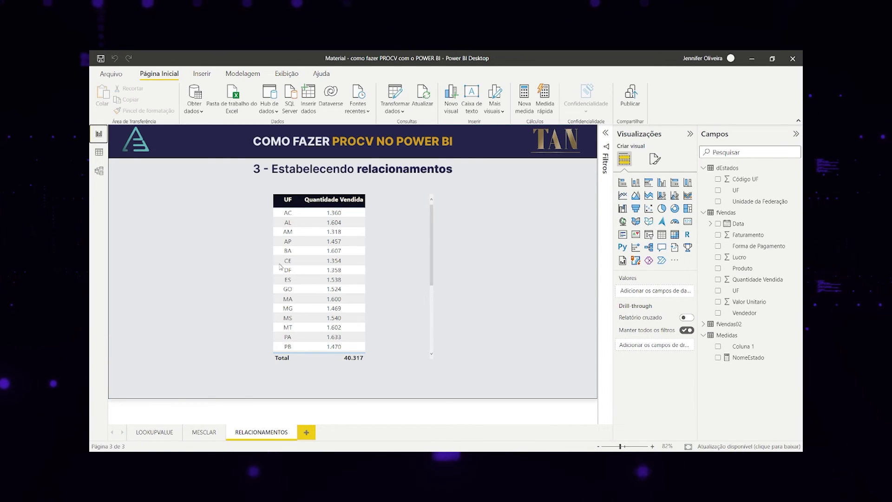
left_click(387, 225)
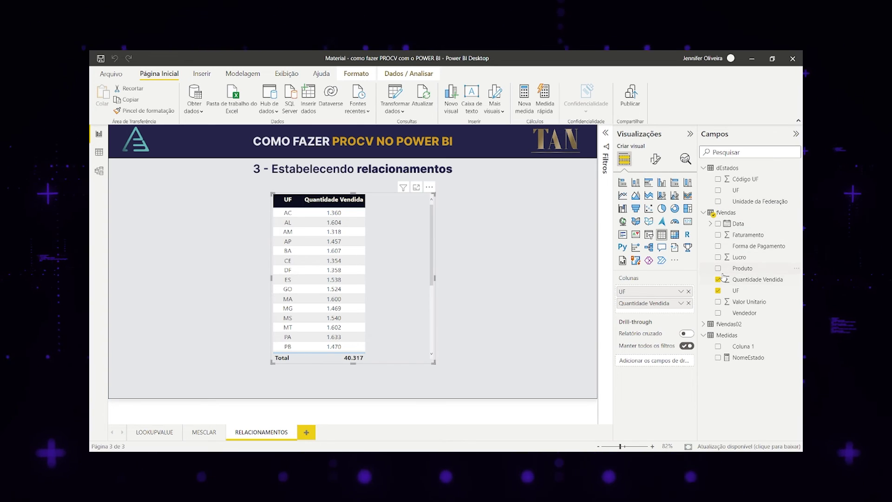
left_click_drag(764, 200, 677, 303)
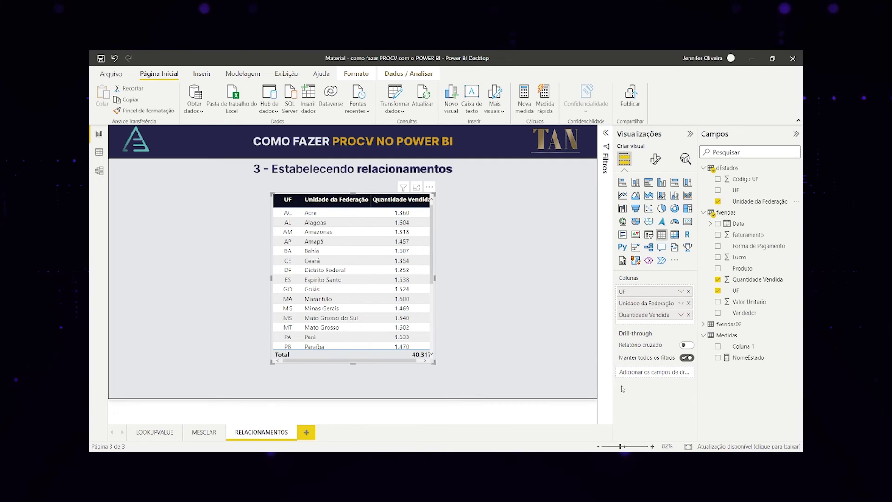
left_click_drag(434, 363, 459, 377)
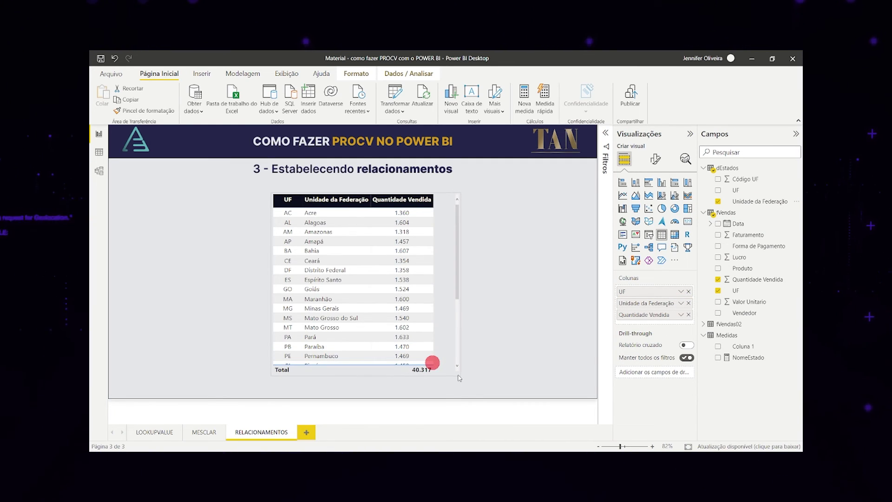